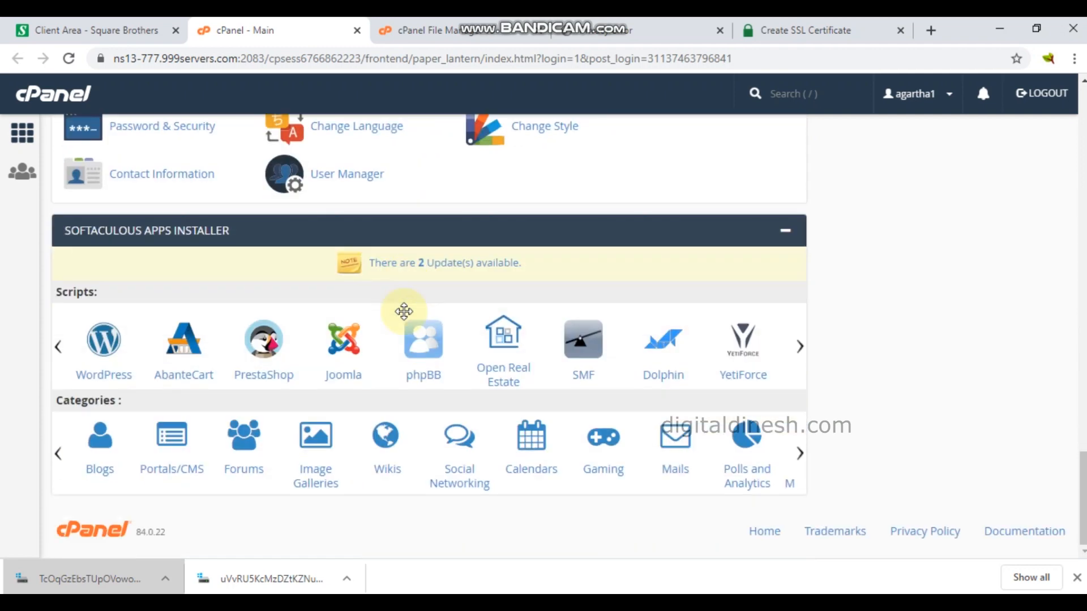
Step: Open the WordPress installer in Softaculous and bring up its installation form
{"action": "left_click", "coordinate": [107, 358]}
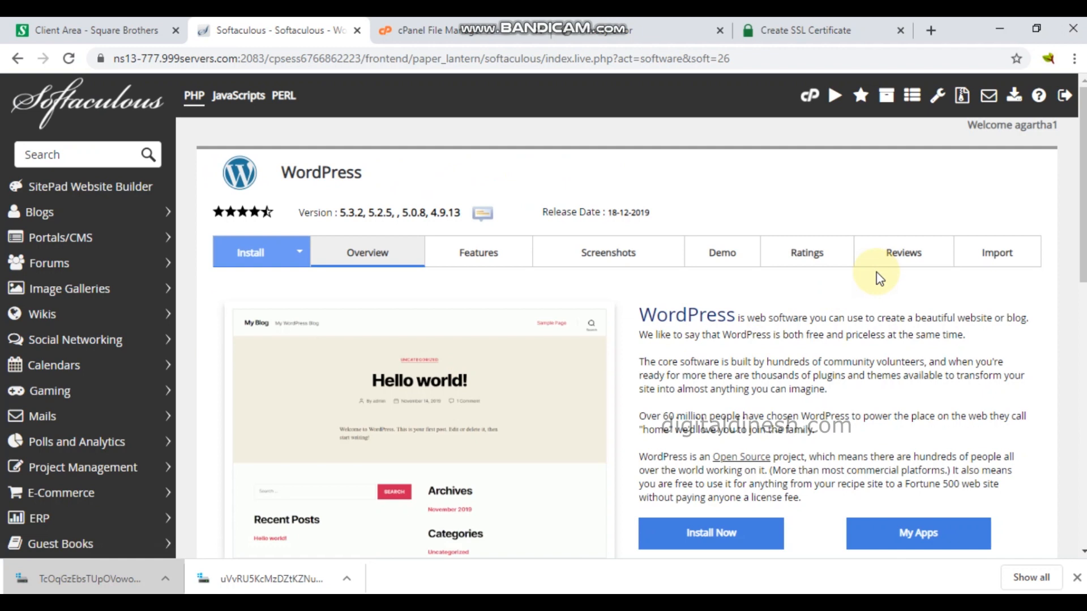
{"action": "scroll", "coordinate": [838, 311], "scroll_direction": "down", "scroll_amount": 4}
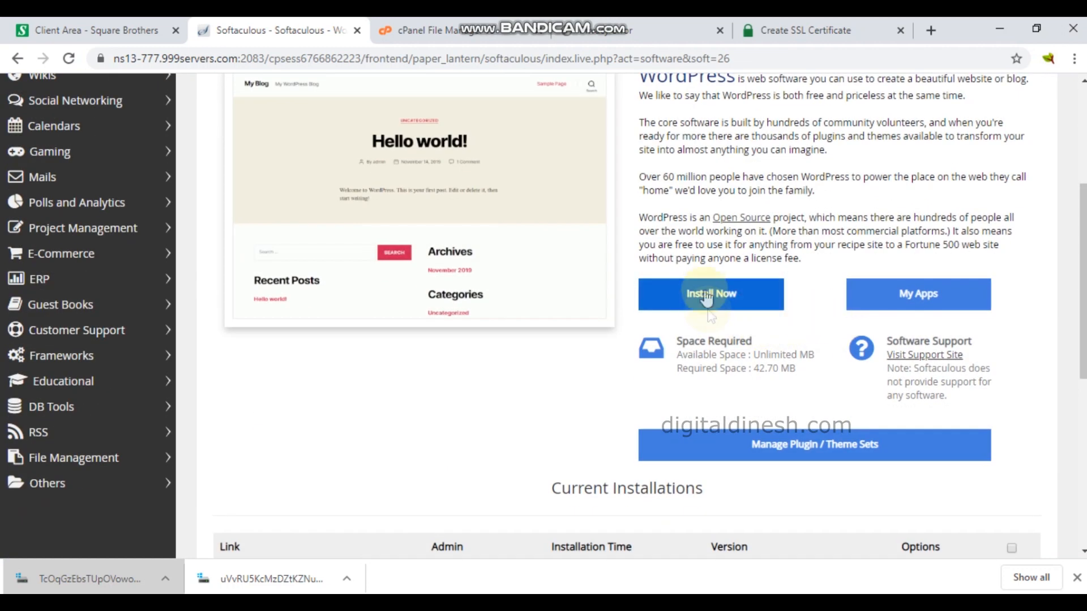
{"action": "left_click", "coordinate": [705, 295]}
{"action": "left_click", "coordinate": [650, 183]}
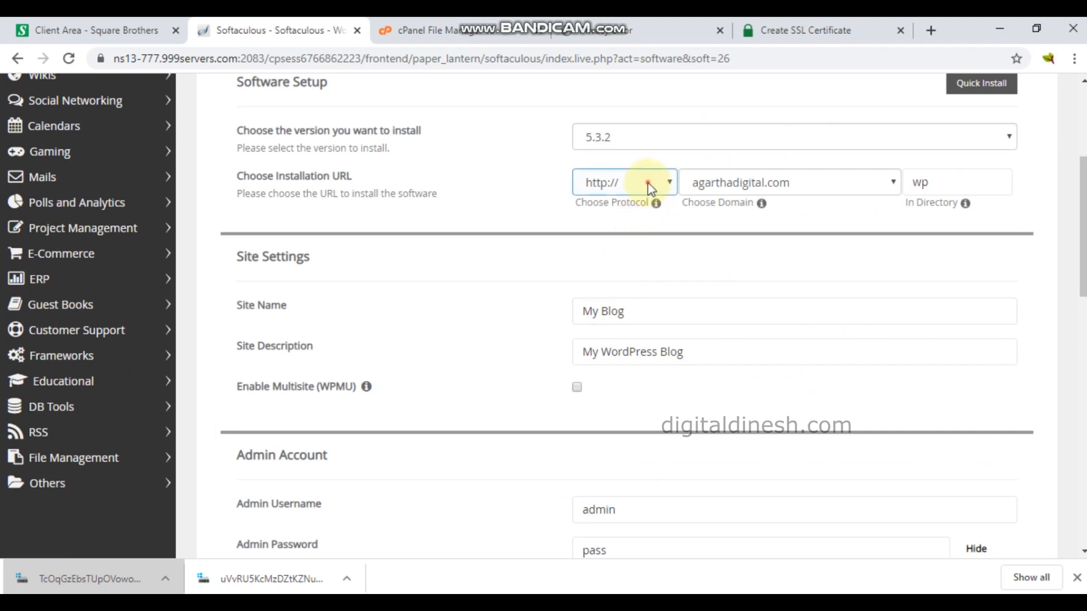
{"action": "left_click", "coordinate": [625, 236]}
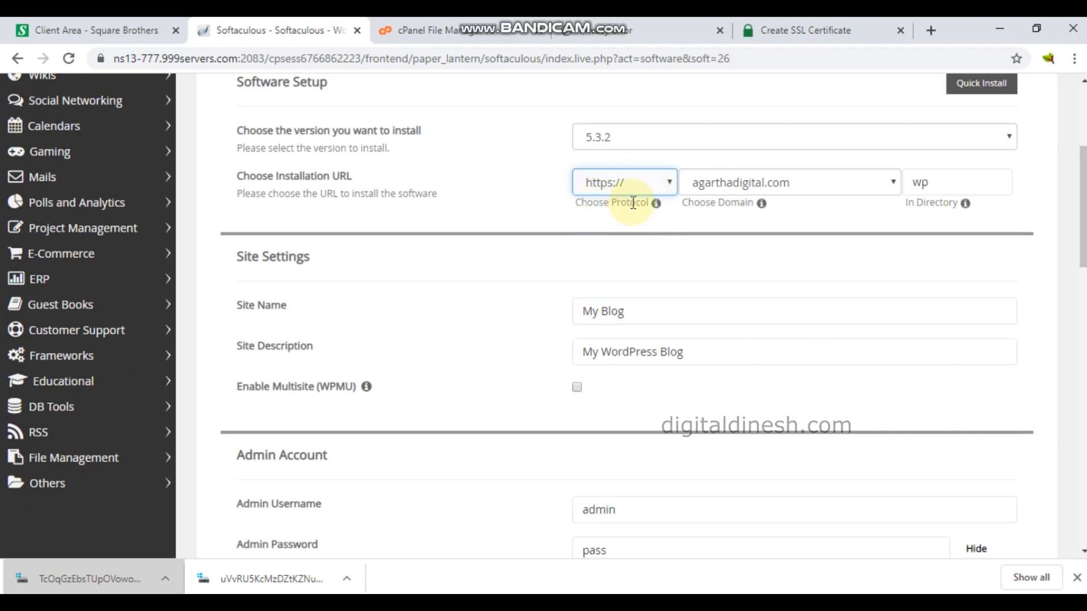
{"action": "left_click", "coordinate": [748, 182]}
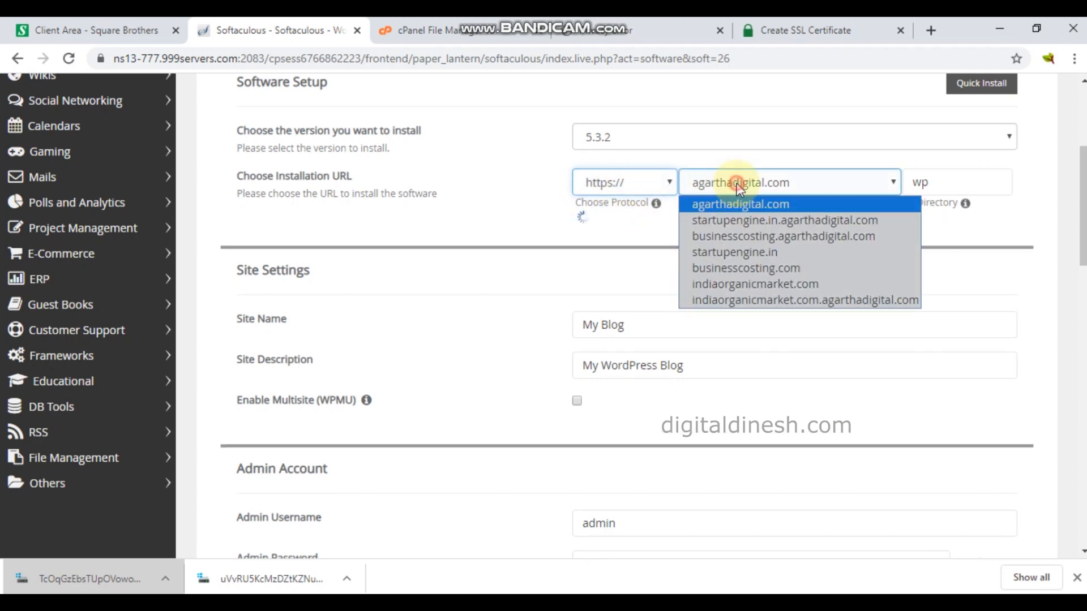
{"action": "left_click", "coordinate": [749, 255]}
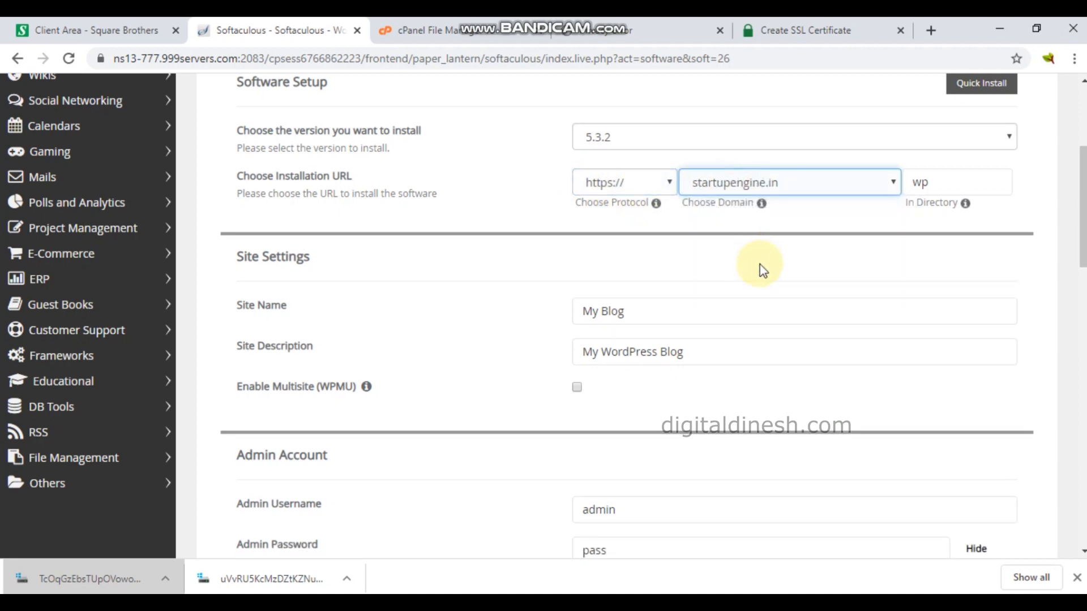
{"action": "left_click_drag", "start_coordinate": [943, 182], "coordinate": [874, 192]}
{"action": "left_click", "coordinate": [842, 243]}
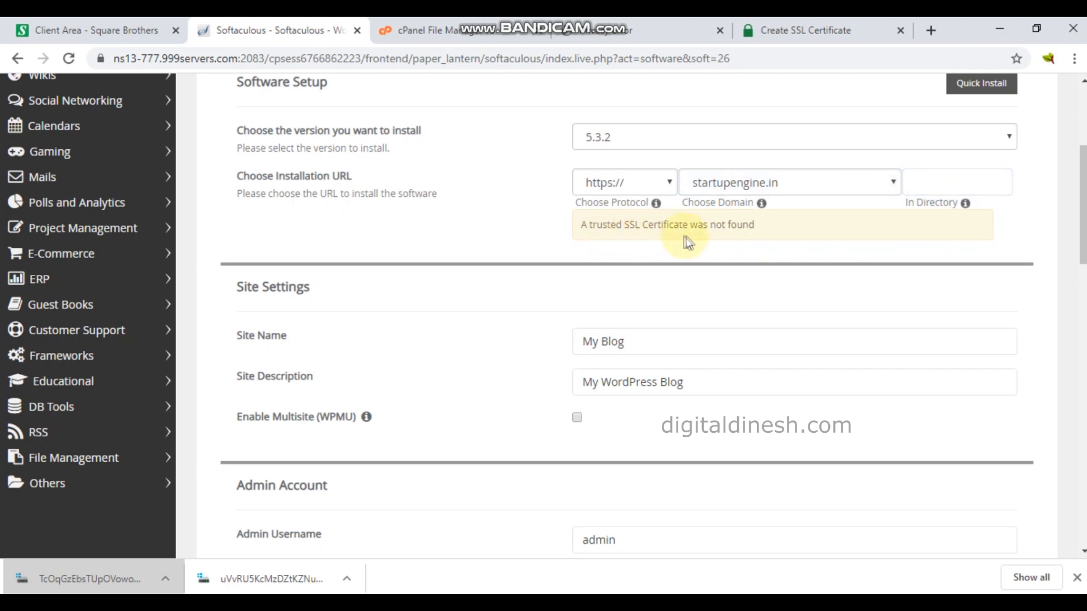
{"action": "scroll", "coordinate": [723, 240], "scroll_direction": "down", "scroll_amount": 20}
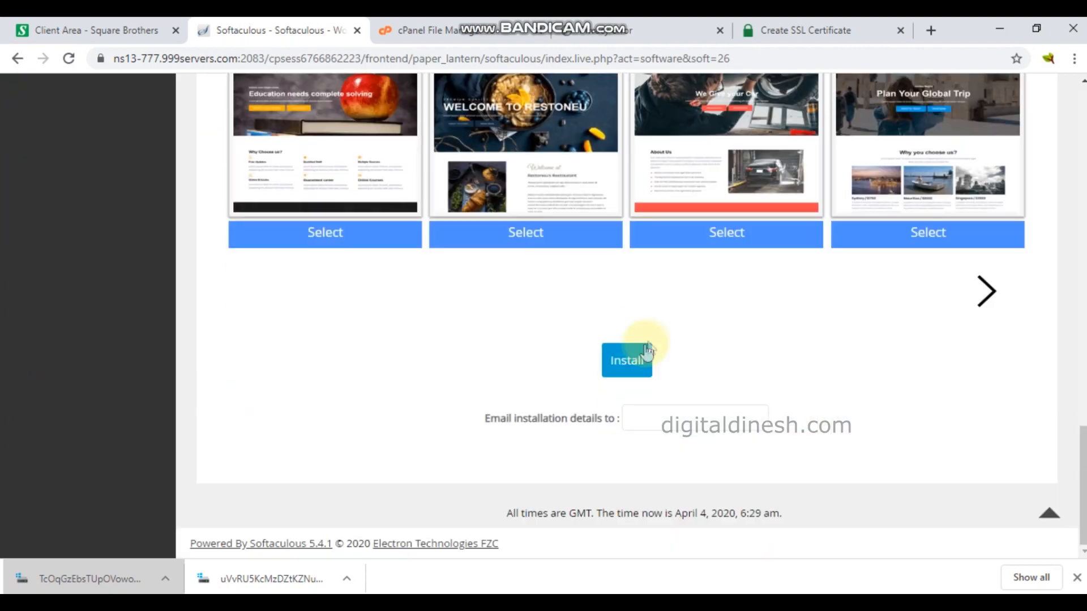
{"action": "left_click", "coordinate": [648, 352]}
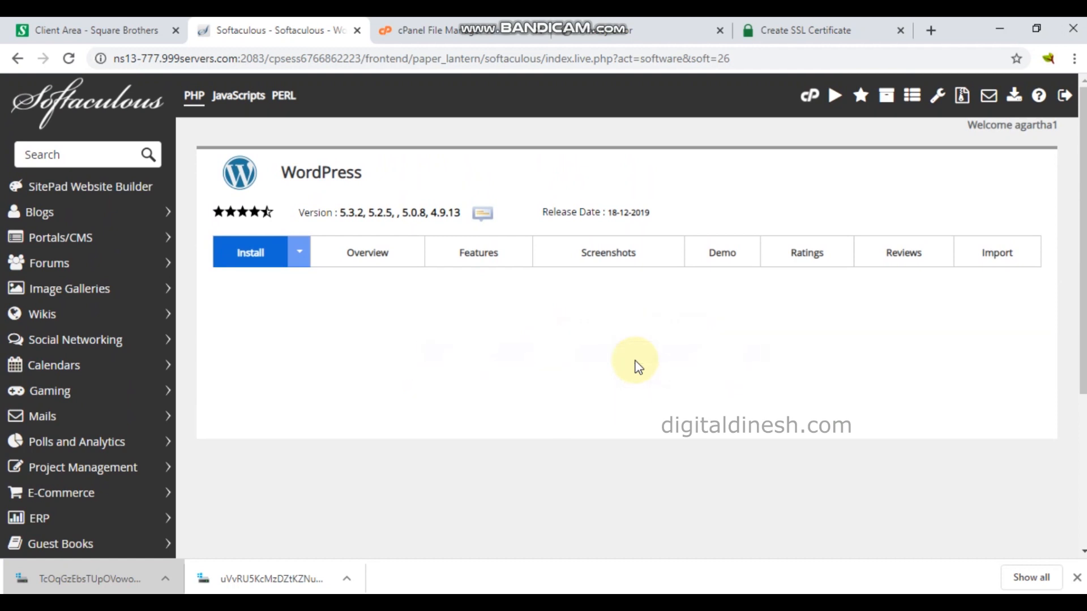
Step: Open the newly installed startupengine.in site, copy its address and reload the page
{"action": "left_click", "coordinate": [283, 366]}
{"action": "left_click", "coordinate": [121, 59]}
{"action": "left_click", "coordinate": [58, 177]}
{"action": "left_click_drag", "start_coordinate": [315, 243], "coordinate": [745, 273]}
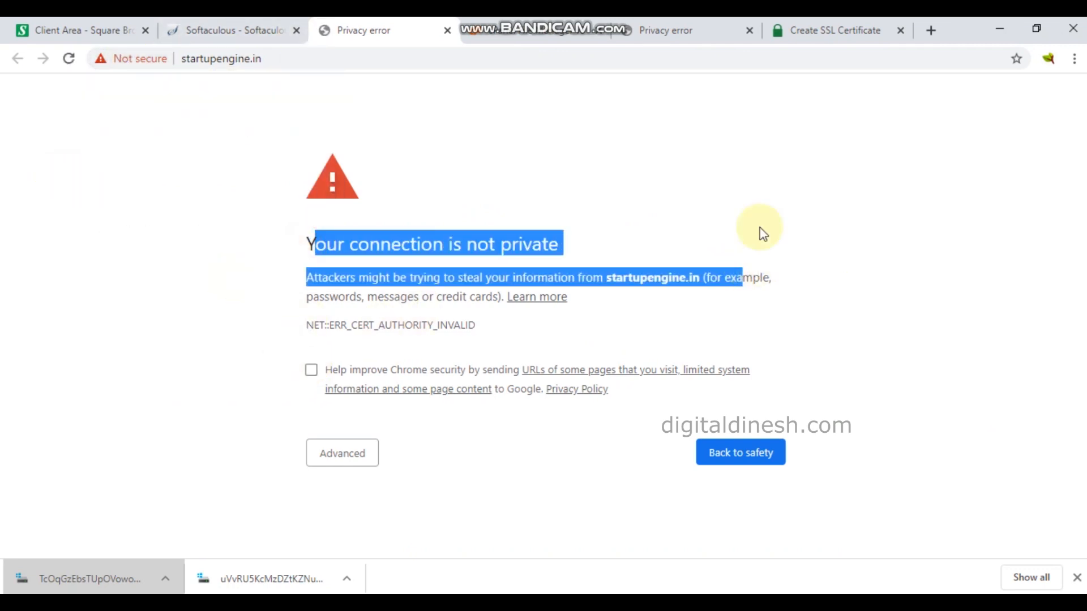
{"action": "left_click", "coordinate": [419, 59]}
{"action": "key", "text": "ctrl+c"}
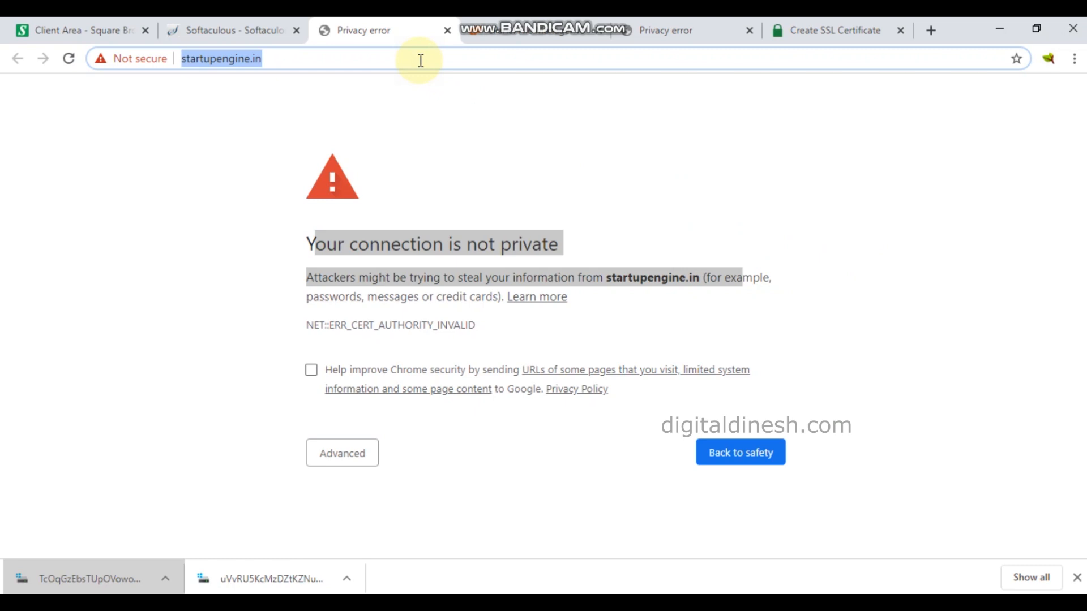
{"action": "key", "text": "Return"}
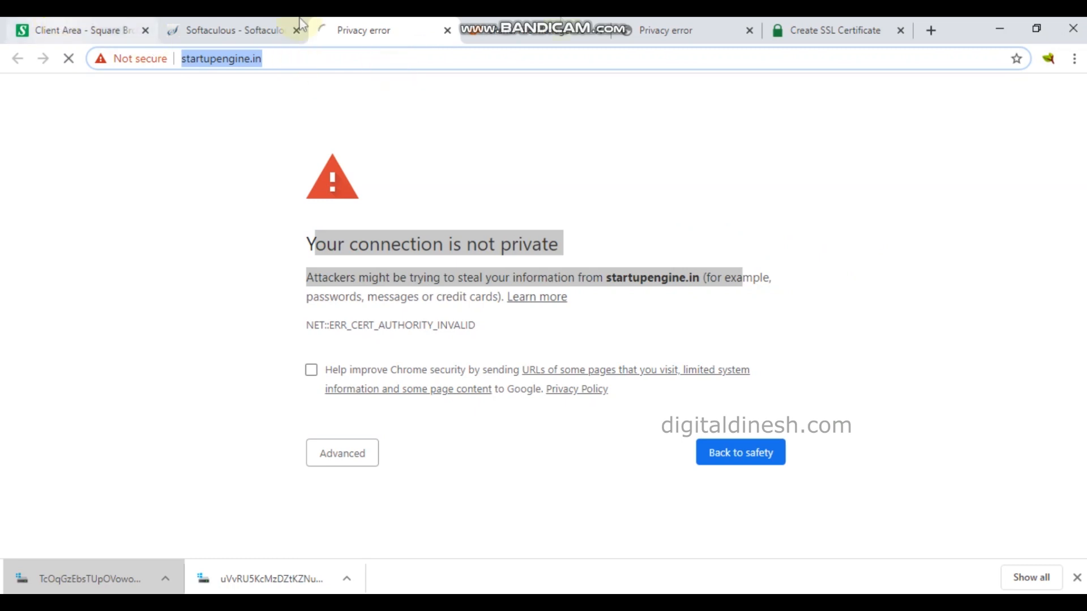
Step: On the SSL For Free home page, request a free SSL certificate for the copied startupengine.in address
{"action": "left_click", "coordinate": [822, 25]}
{"action": "scroll", "coordinate": [417, 232], "scroll_direction": "up", "scroll_amount": 10}
{"action": "left_click", "coordinate": [95, 100]}
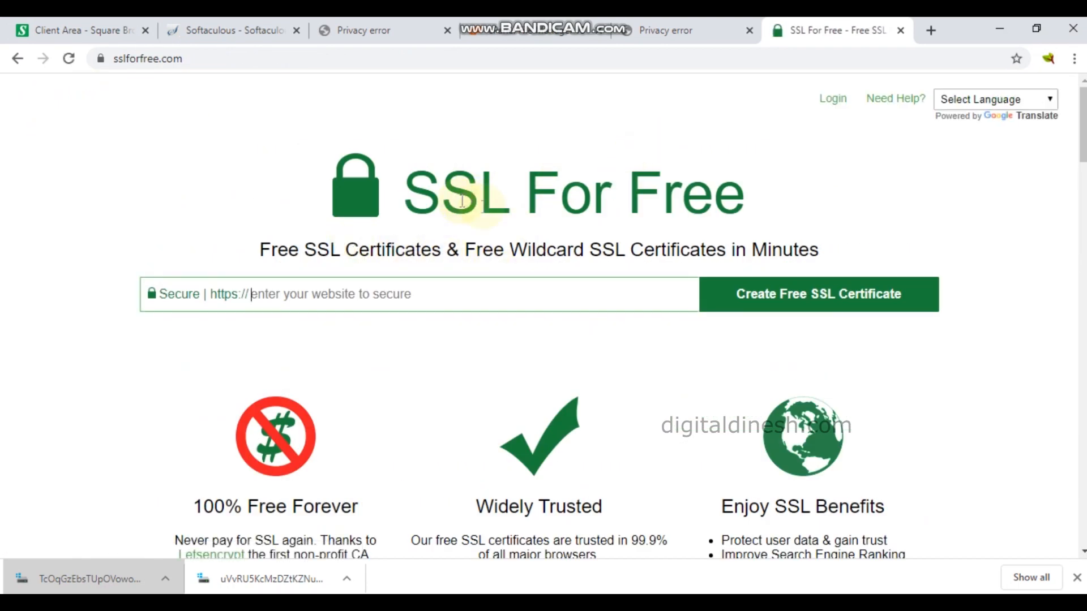
{"action": "left_click", "coordinate": [391, 278]}
{"action": "key", "text": "ctrl+v"}
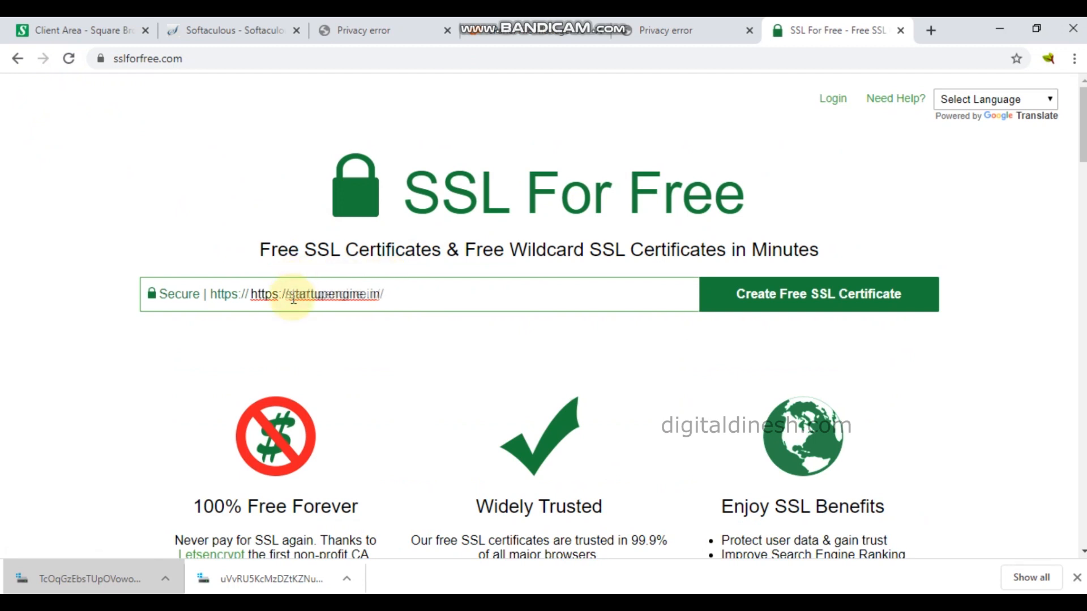
{"action": "left_click", "coordinate": [824, 310]}
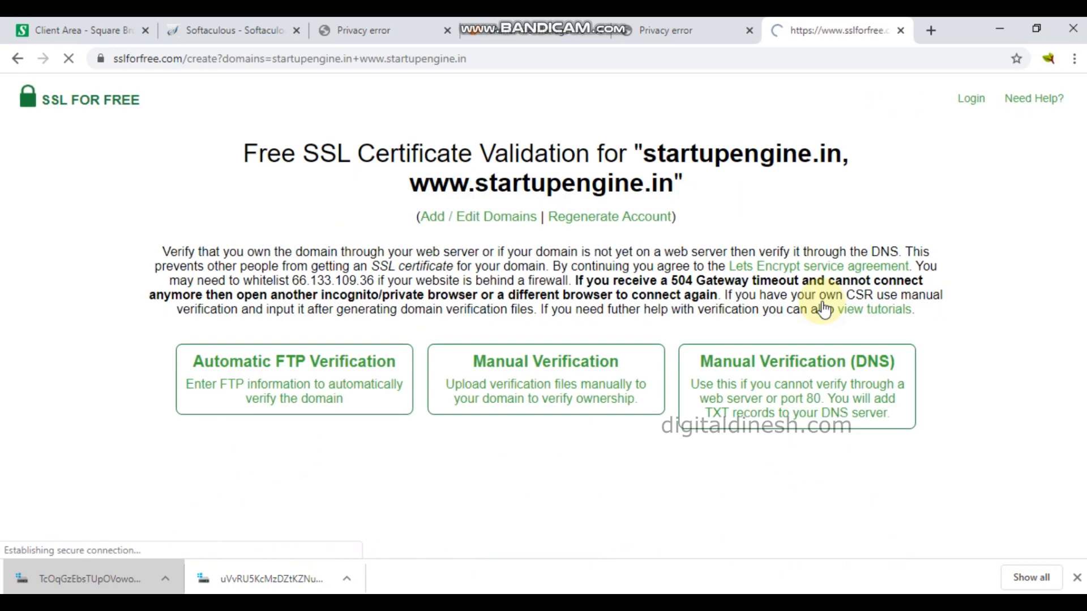
Step: Choose Manual Verification for the domain and generate the domain verification files
{"action": "left_click", "coordinate": [523, 389]}
{"action": "scroll", "coordinate": [526, 385], "scroll_direction": "down", "scroll_amount": 2}
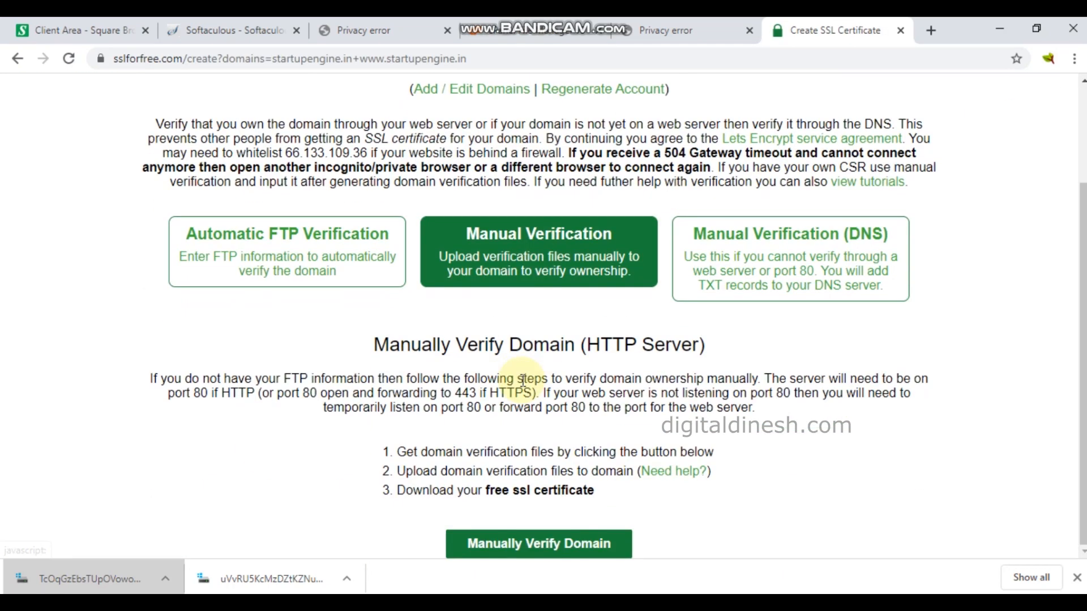
{"action": "left_click", "coordinate": [532, 552]}
{"action": "scroll", "coordinate": [572, 407], "scroll_direction": "down", "scroll_amount": 1}
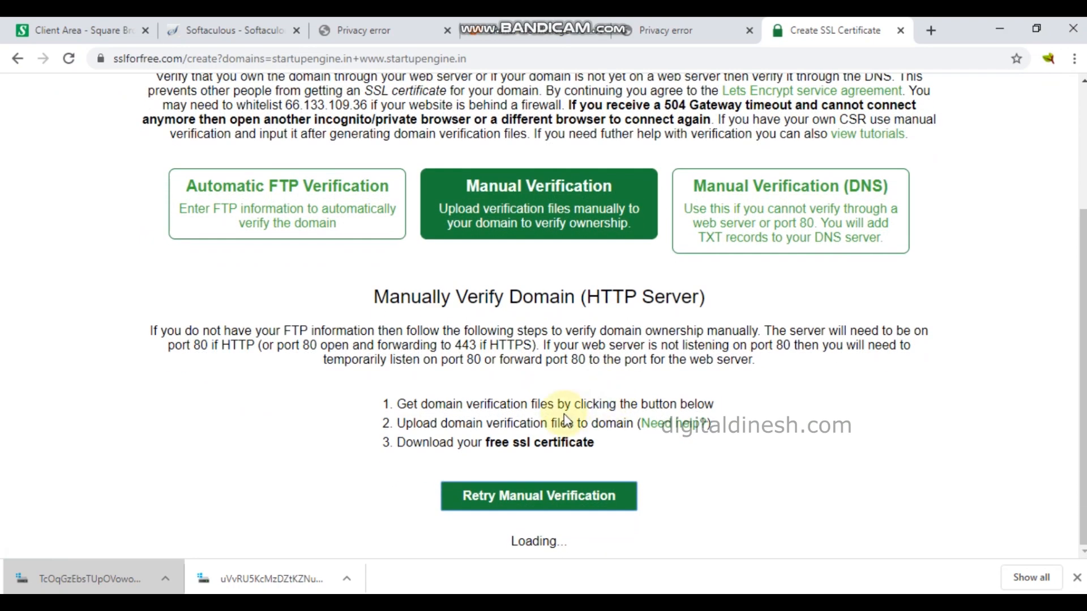
Step: Clear the old downloads from view and download verification files #1 and #2
{"action": "left_click", "coordinate": [1077, 578]}
{"action": "scroll", "coordinate": [854, 425], "scroll_direction": "down", "scroll_amount": 6}
{"action": "left_click", "coordinate": [275, 245]}
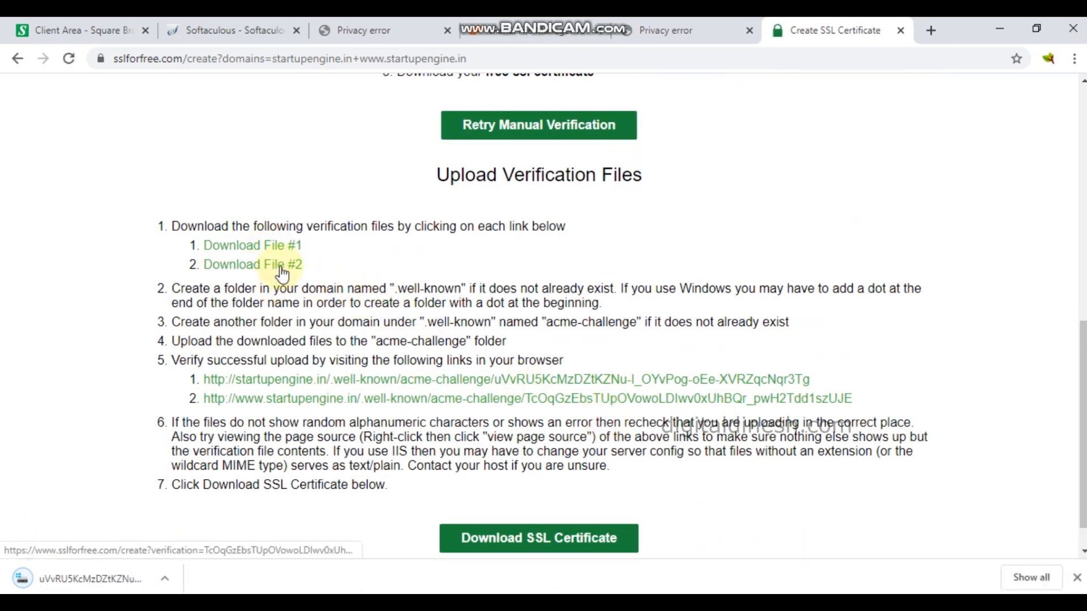
{"action": "left_click", "coordinate": [282, 266]}
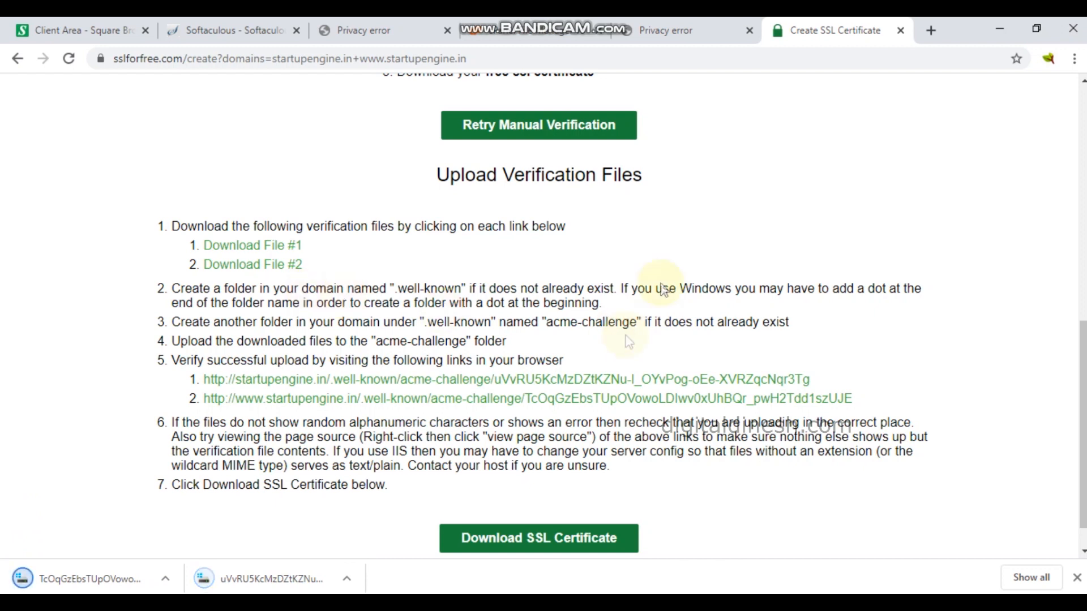
Step: Using the folder name from the verification instructions, create a .well-known folder in /public_html/startupengine.in in File Manager and open it
{"action": "left_click", "coordinate": [749, 31]}
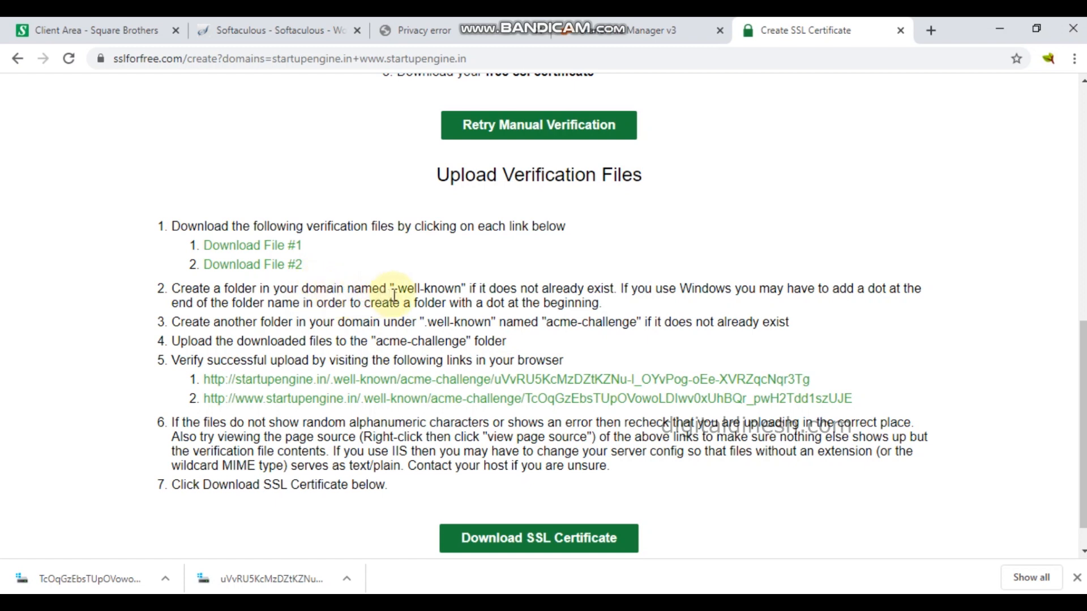
{"action": "left_click_drag", "start_coordinate": [396, 288], "coordinate": [477, 290]}
{"action": "left_click_drag", "start_coordinate": [542, 322], "coordinate": [651, 322]}
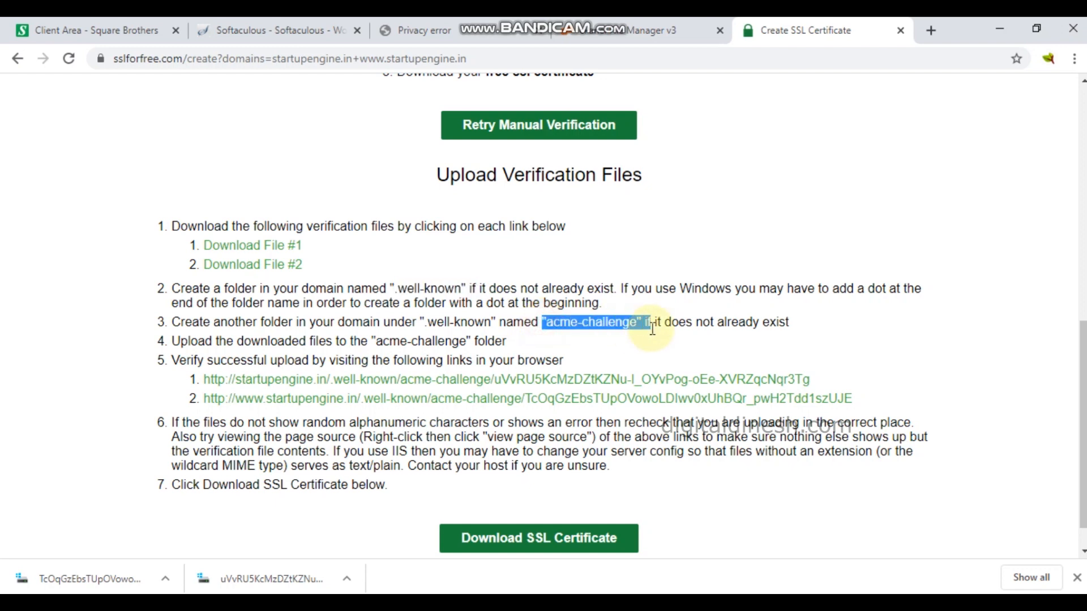
{"action": "left_click", "coordinate": [462, 288]}
{"action": "left_click_drag", "start_coordinate": [461, 288], "coordinate": [420, 285]}
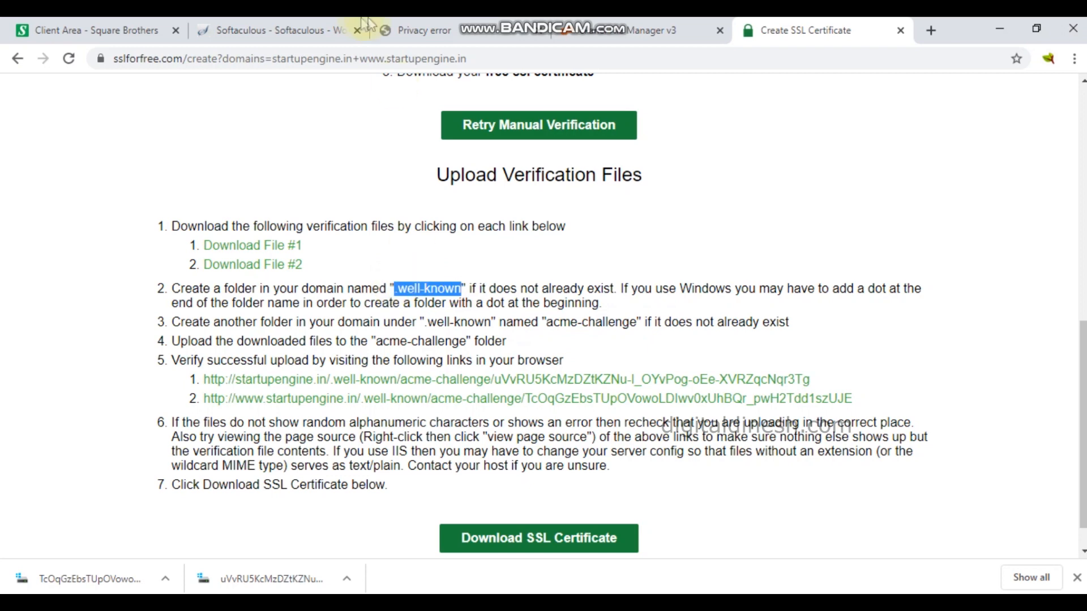
{"action": "left_click", "coordinate": [596, 25]}
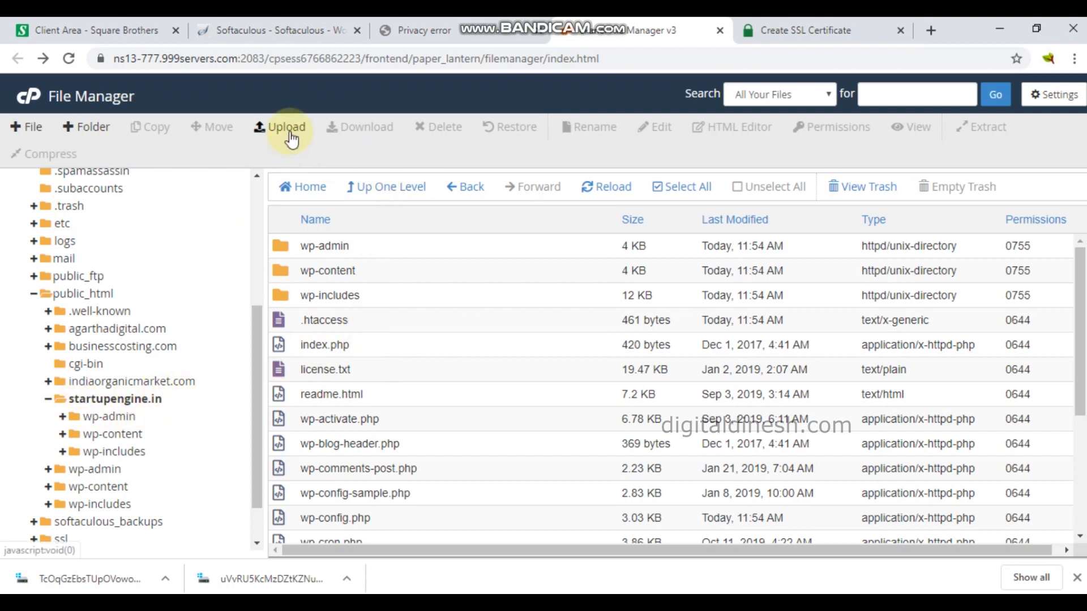
{"action": "left_click", "coordinate": [90, 127]}
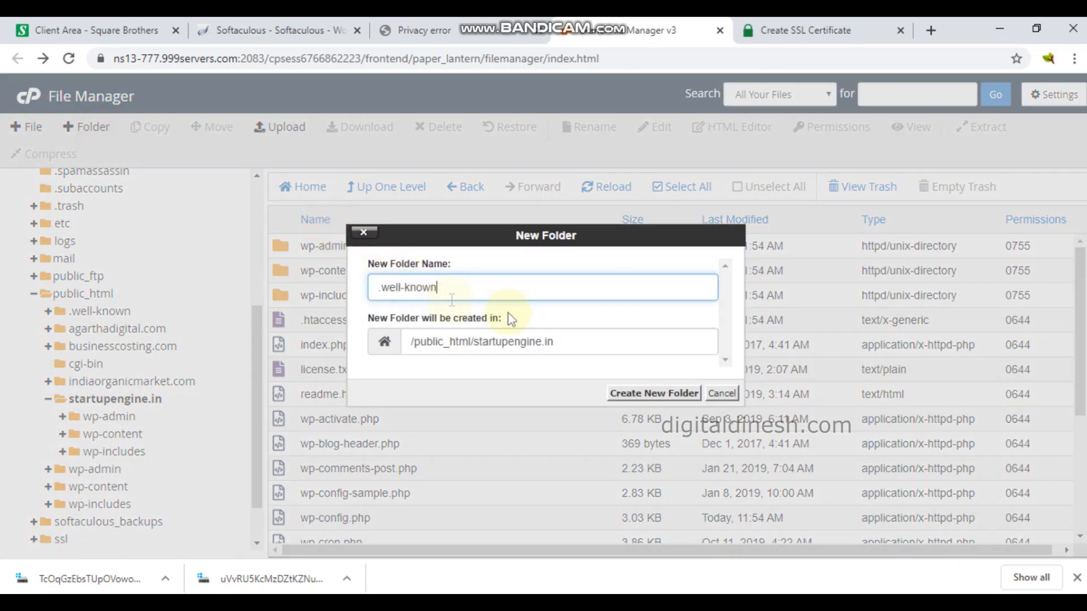
{"action": "left_click", "coordinate": [670, 394]}
{"action": "double_click", "coordinate": [281, 247]}
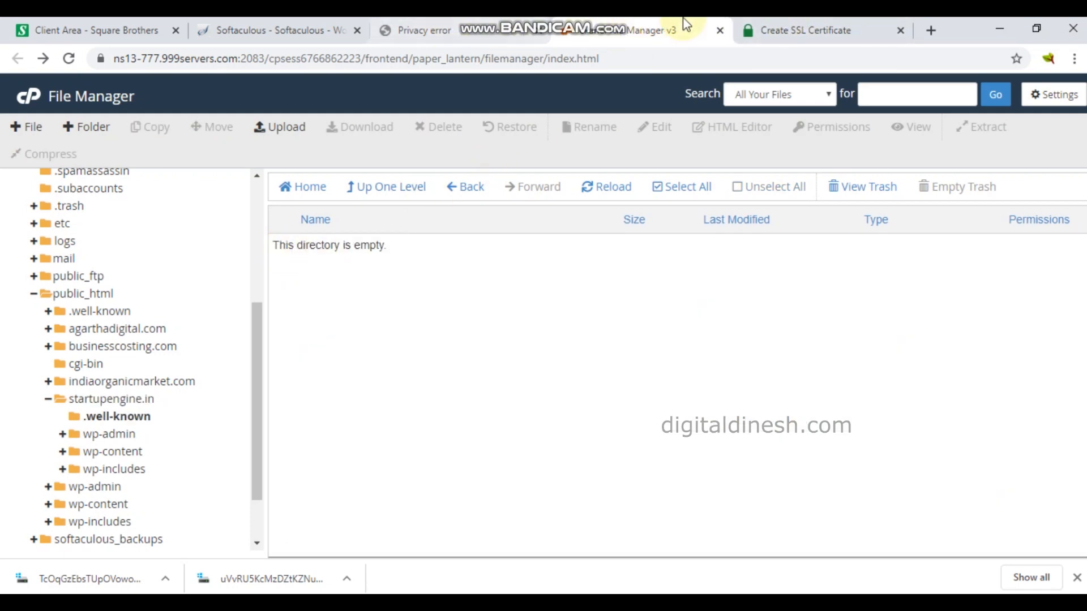
Step: Create a folder named acme-challenge inside .well-known, copying the name from the SSL instructions, and open it
{"action": "left_click", "coordinate": [849, 28]}
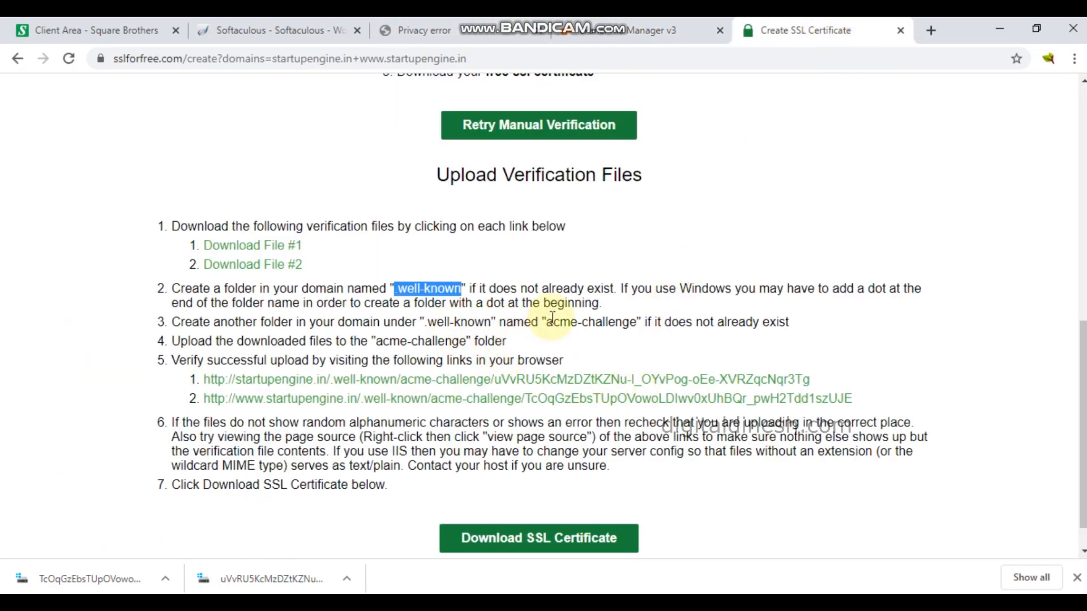
{"action": "left_click_drag", "start_coordinate": [547, 320], "coordinate": [635, 329]}
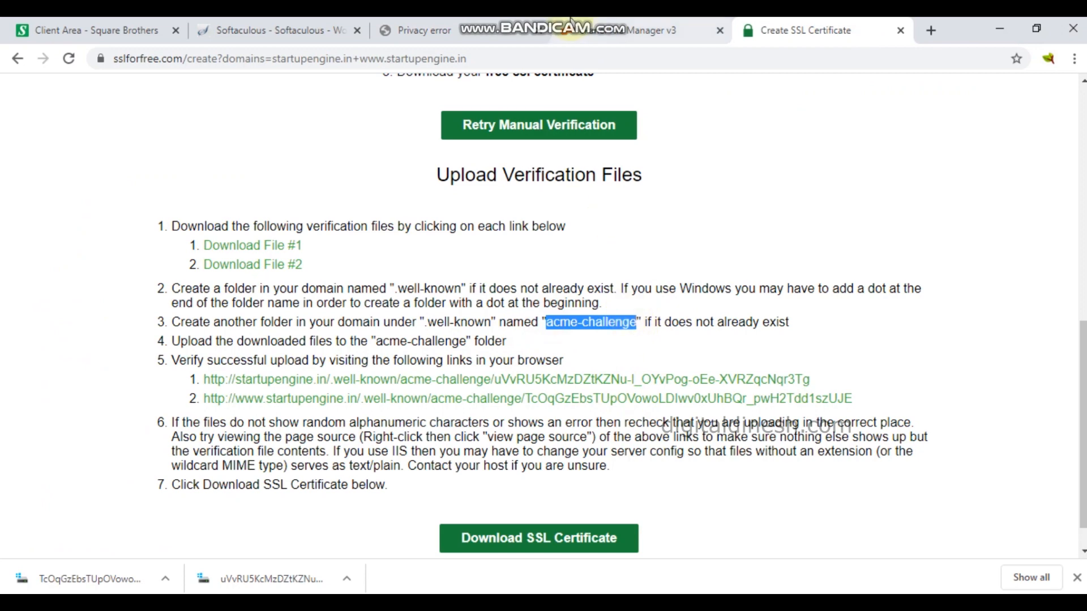
{"action": "left_click", "coordinate": [622, 30]}
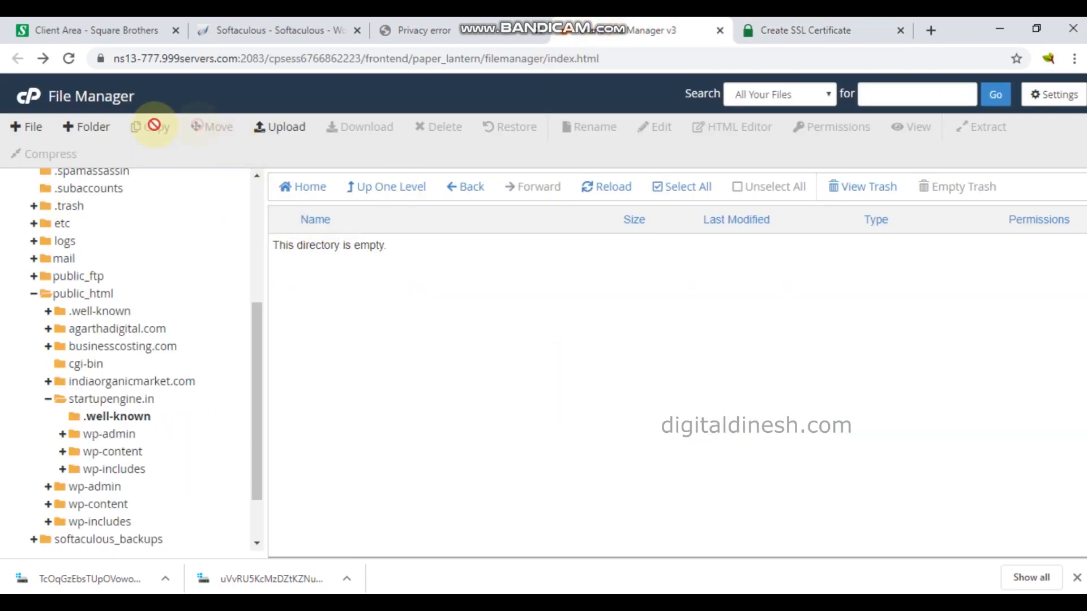
{"action": "left_click", "coordinate": [90, 127]}
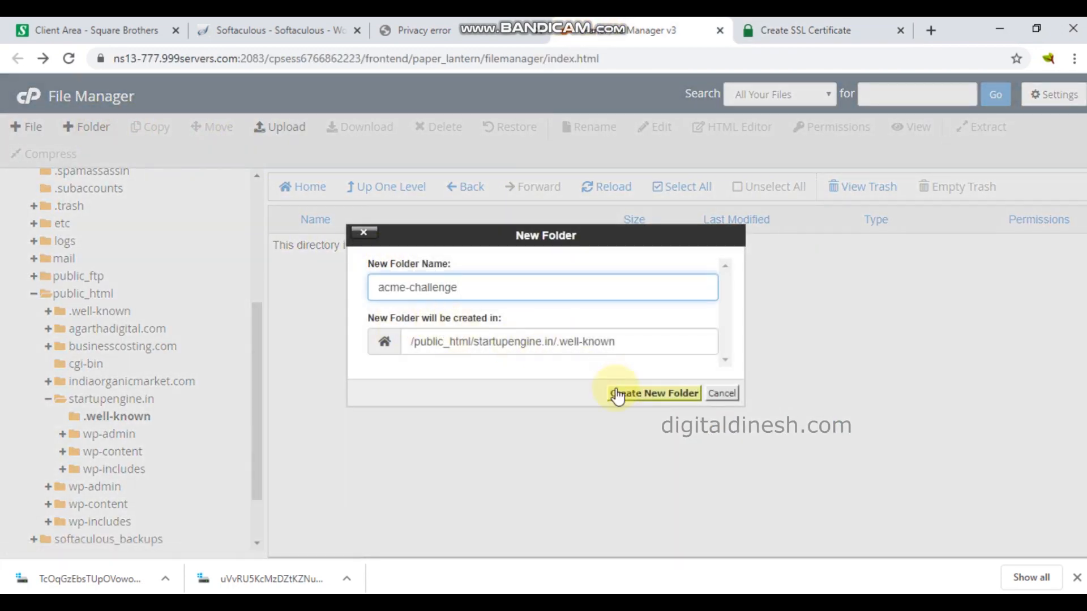
{"action": "left_click", "coordinate": [618, 396]}
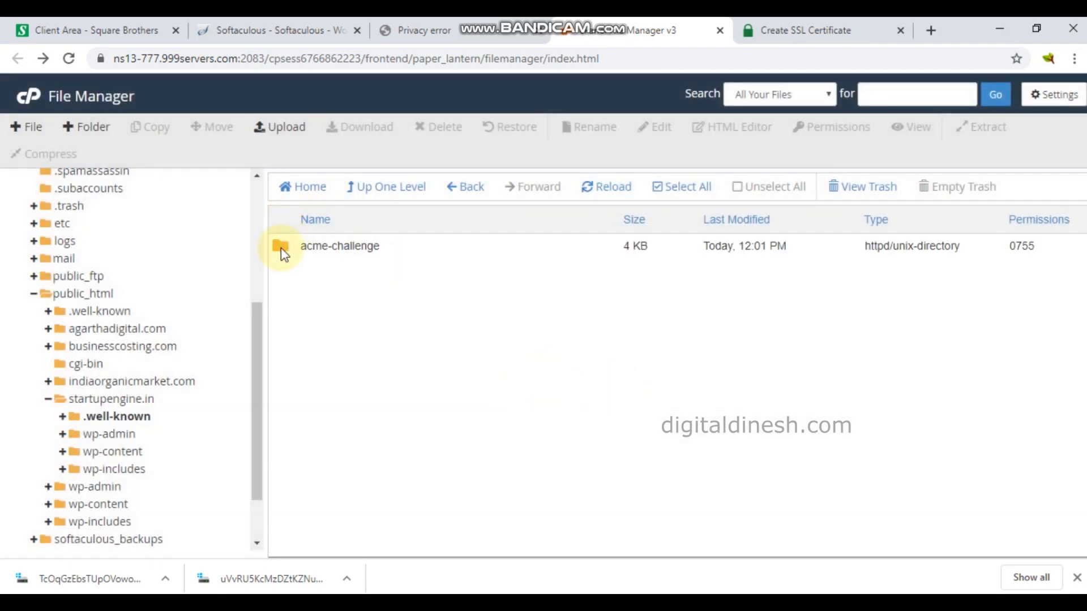
{"action": "double_click", "coordinate": [281, 246]}
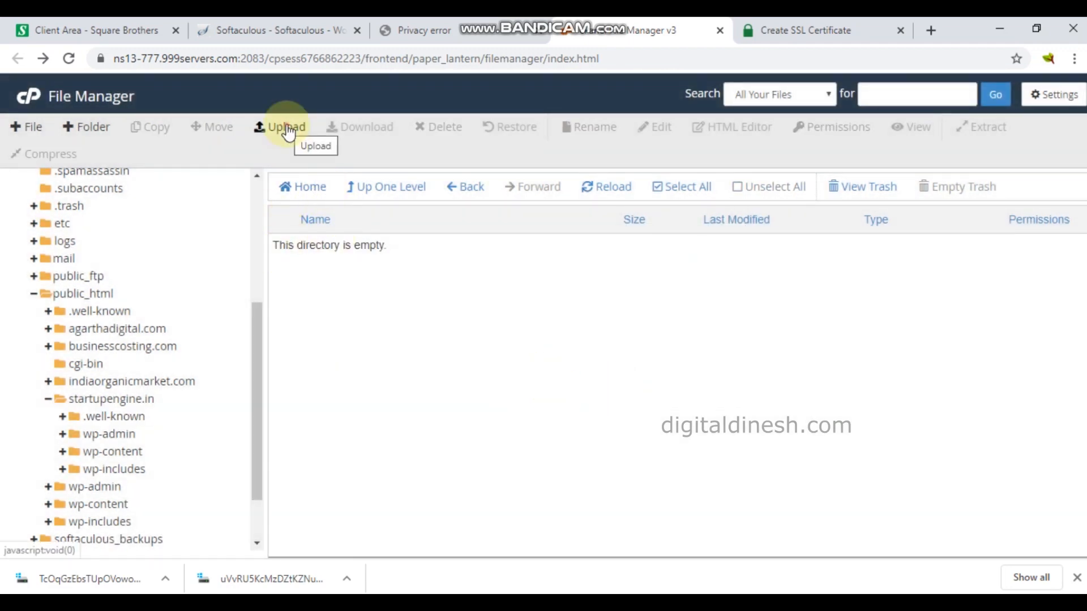
Step: Upload both downloaded verification files to the acme-challenge folder
{"action": "left_click", "coordinate": [289, 130]}
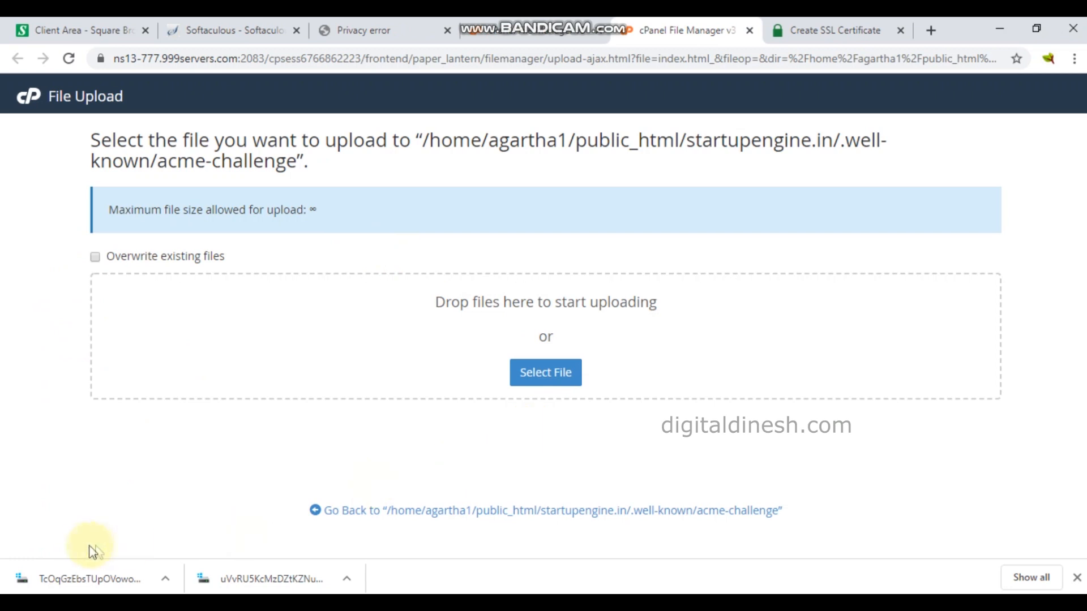
{"action": "left_click_drag", "start_coordinate": [80, 577], "coordinate": [354, 365]}
{"action": "left_click_drag", "start_coordinate": [273, 566], "coordinate": [457, 356]}
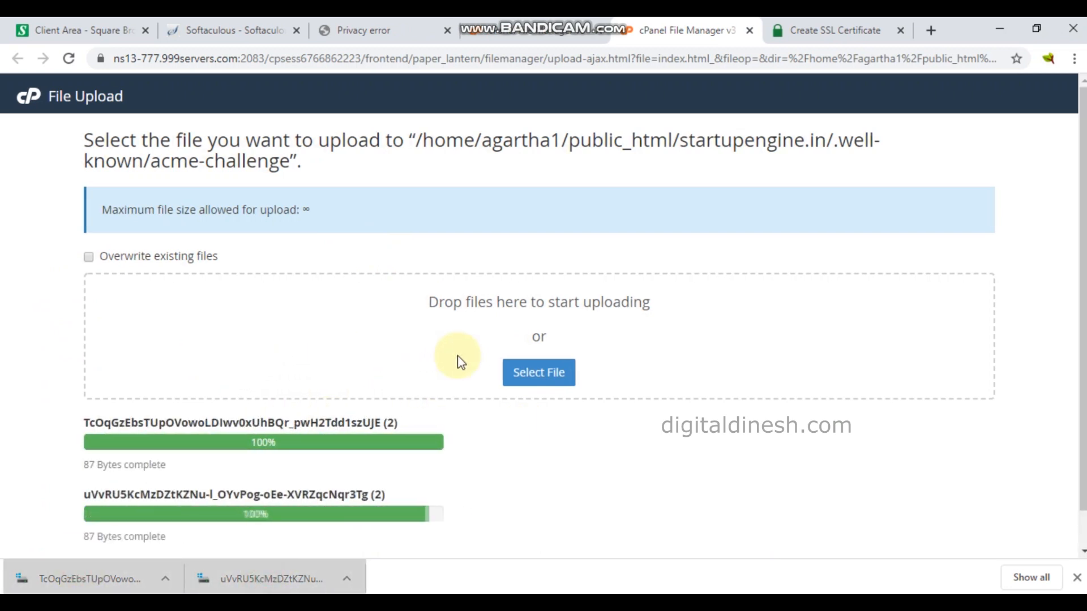
Step: Open the first verification link on the SSL certificate page to check the uploaded file
{"action": "scroll", "coordinate": [650, 400], "scroll_direction": "down", "scroll_amount": 1}
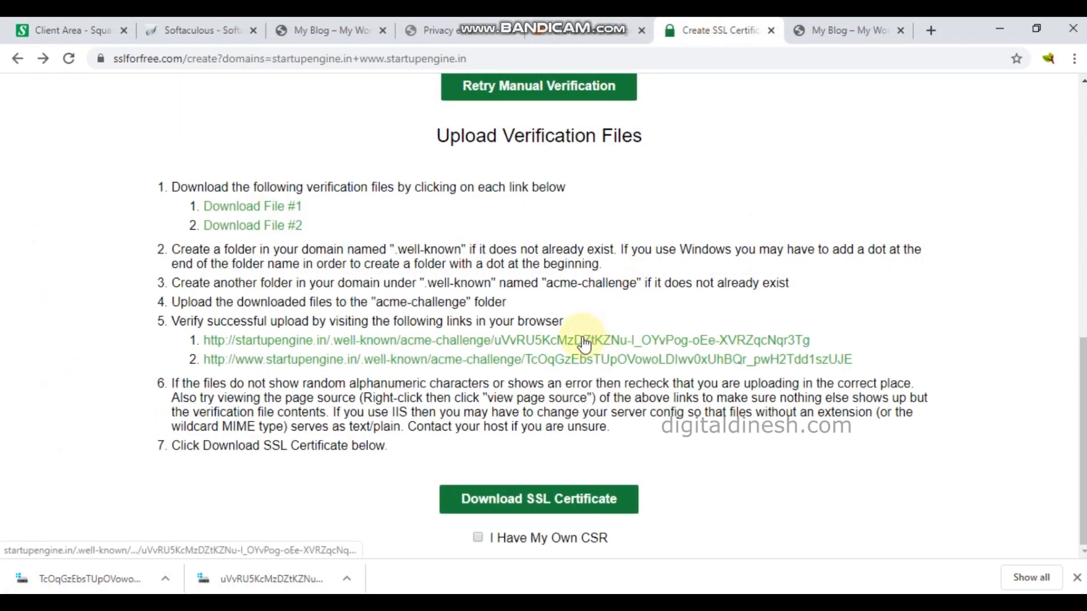
{"action": "left_click", "coordinate": [583, 342]}
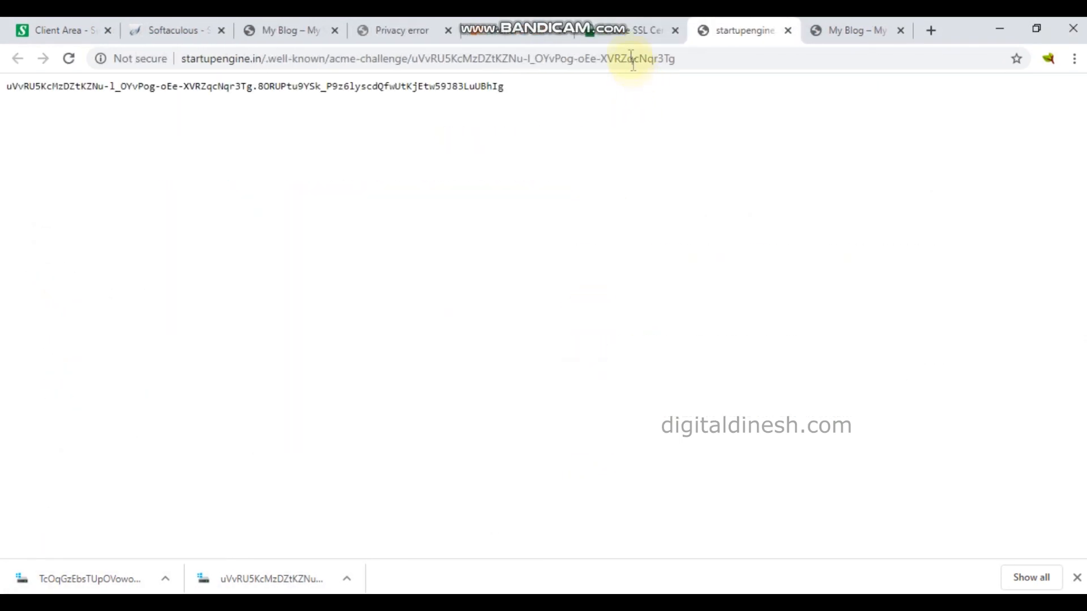
Step: Open the second verification link on the SSL certificate page to check its file, and close the opened verification pages
{"action": "left_click", "coordinate": [632, 31]}
{"action": "left_click", "coordinate": [563, 360]}
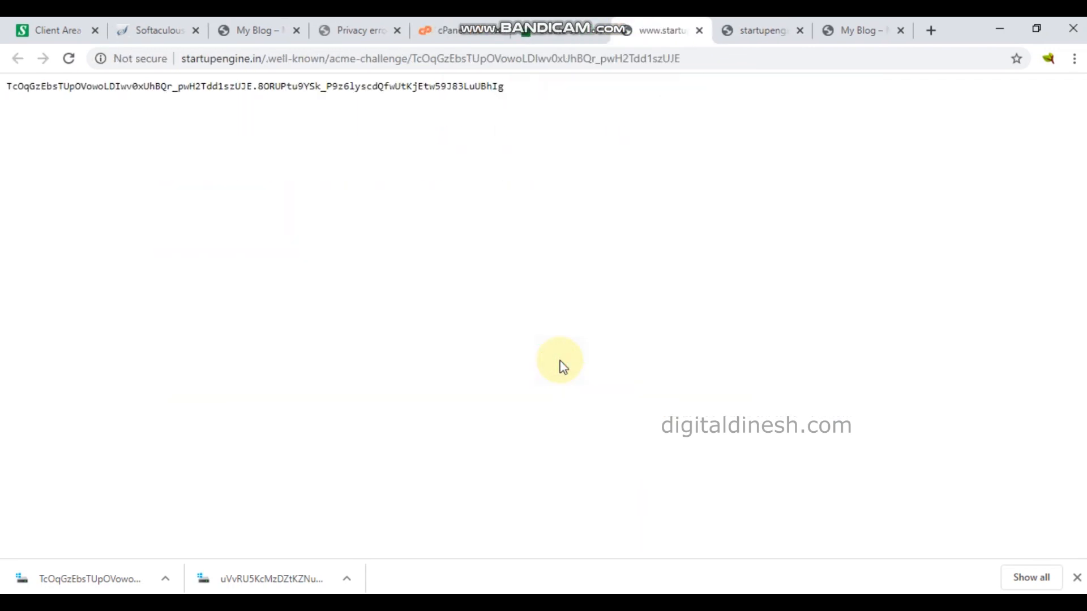
{"action": "left_click", "coordinate": [701, 31]}
{"action": "left_click", "coordinate": [700, 32]}
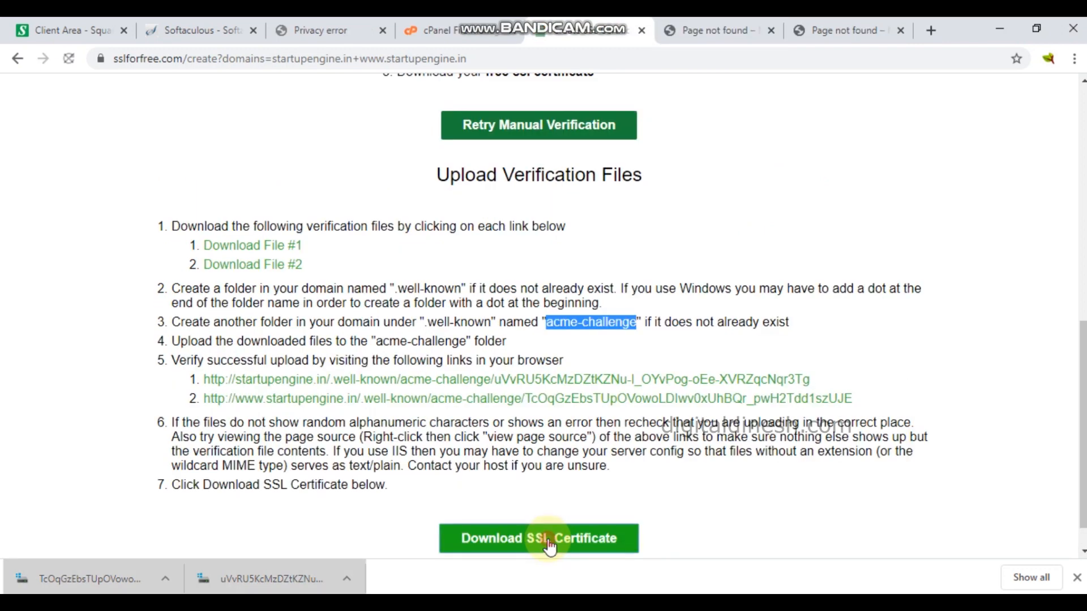
Step: Generate the SSL certificate for startupengine.in from the verification page and copy the full Certificate text
{"action": "left_click", "coordinate": [553, 538]}
{"action": "scroll", "coordinate": [898, 396], "scroll_direction": "down", "scroll_amount": 1}
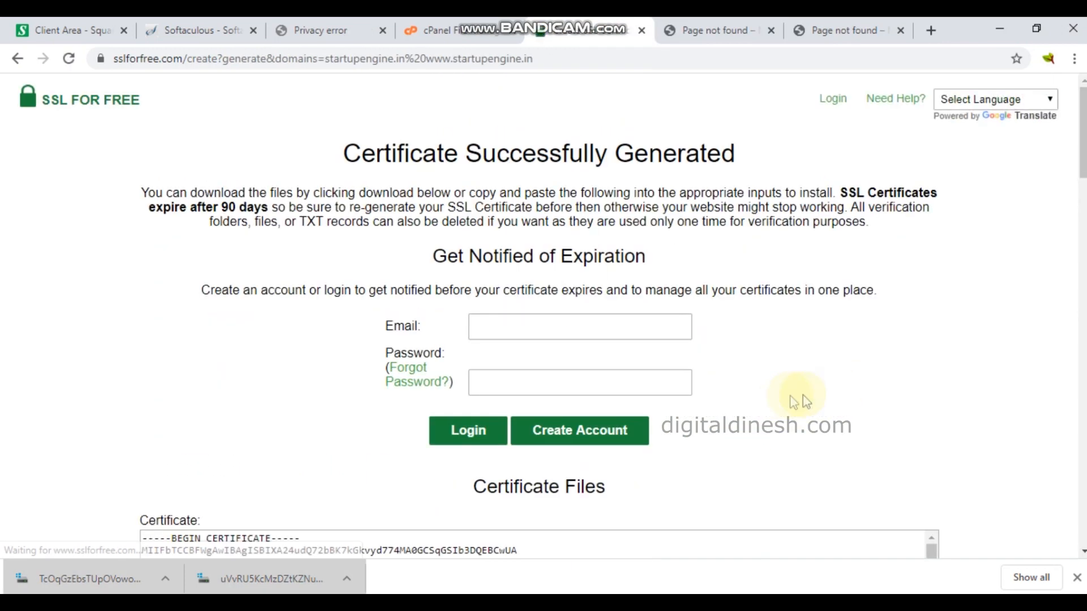
{"action": "scroll", "coordinate": [793, 396], "scroll_direction": "down", "scroll_amount": 4}
{"action": "left_click", "coordinate": [571, 353]}
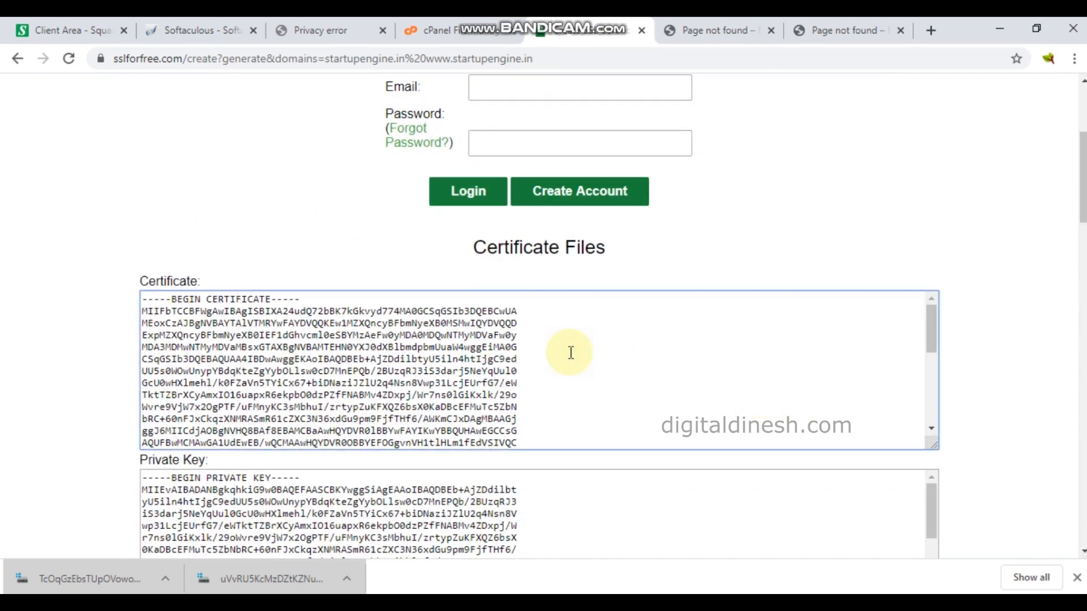
{"action": "key", "text": "ctrl+a"}
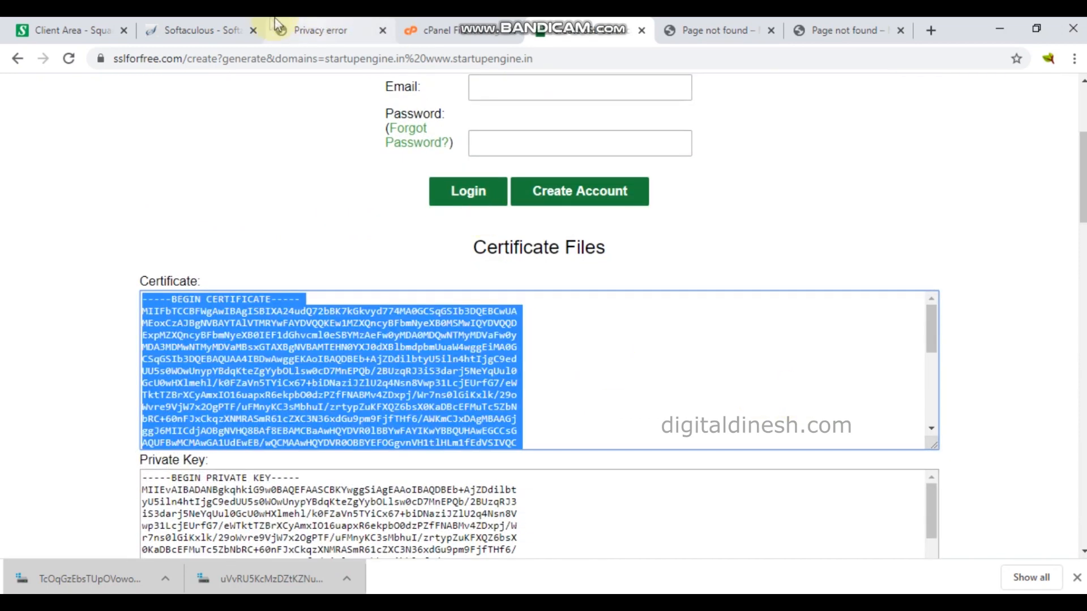
Step: Switch to cPanel and open the SSL/TLS page for managing SSL sites
{"action": "left_click", "coordinate": [416, 29]}
{"action": "left_click", "coordinate": [27, 108]}
{"action": "scroll", "coordinate": [334, 376], "scroll_direction": "down", "scroll_amount": 12}
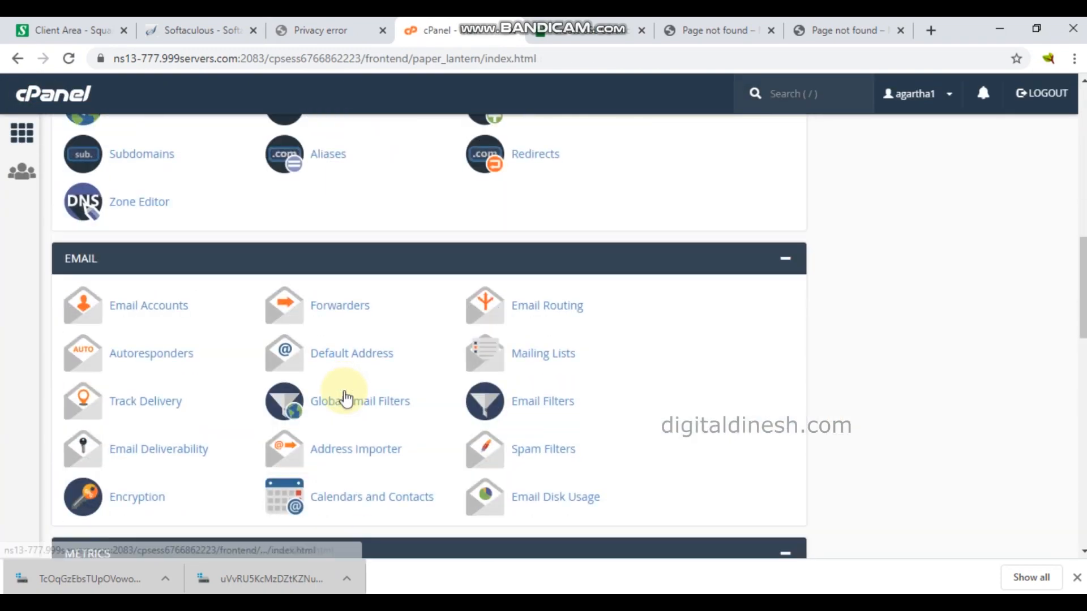
{"action": "scroll", "coordinate": [346, 399], "scroll_direction": "down", "scroll_amount": 8}
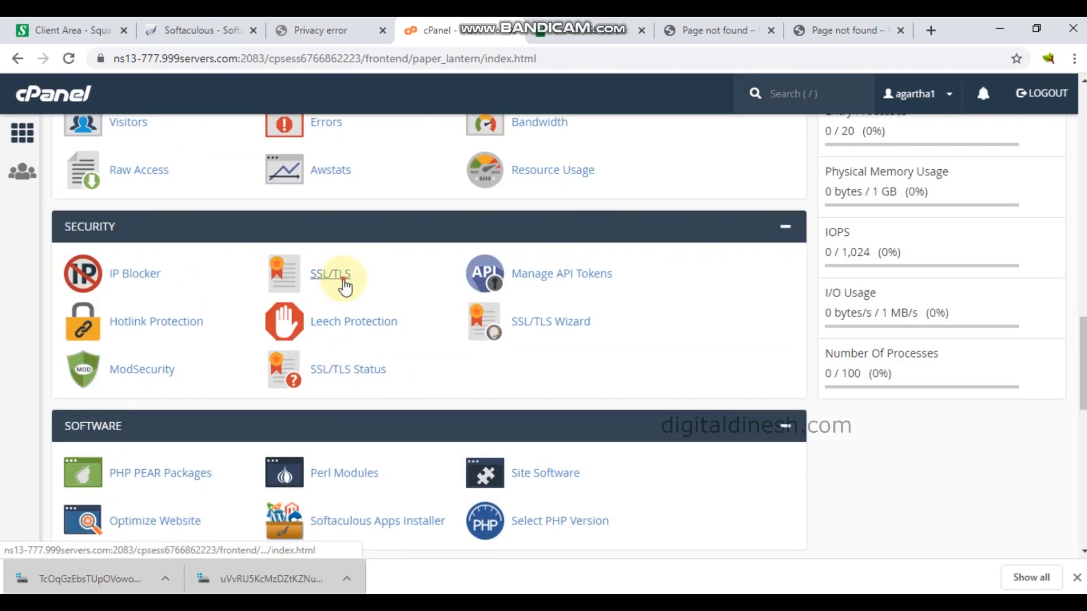
{"action": "left_click", "coordinate": [331, 274]}
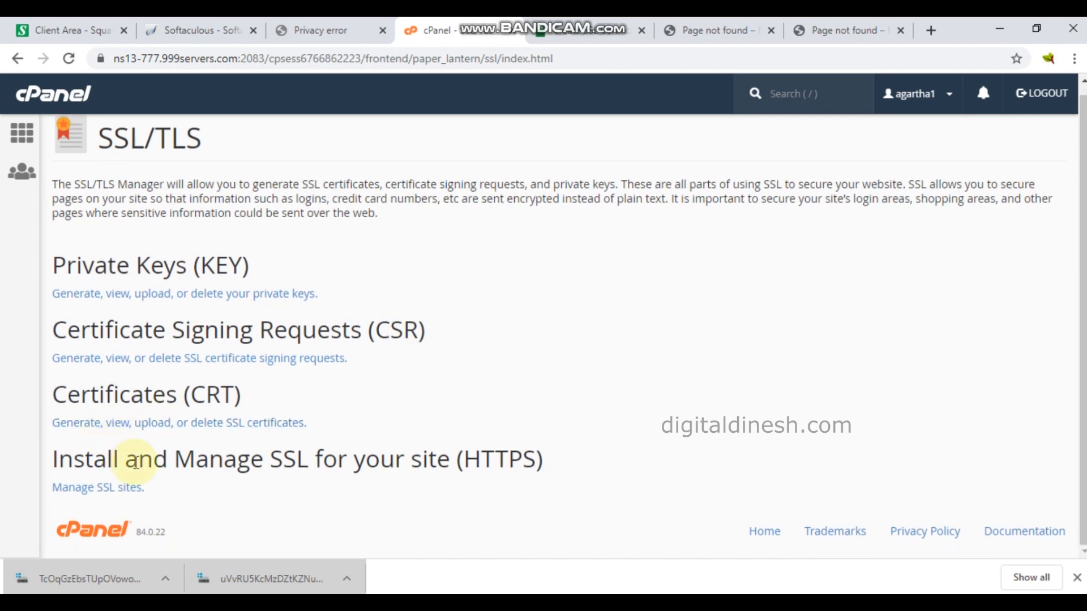
{"action": "left_click", "coordinate": [83, 495]}
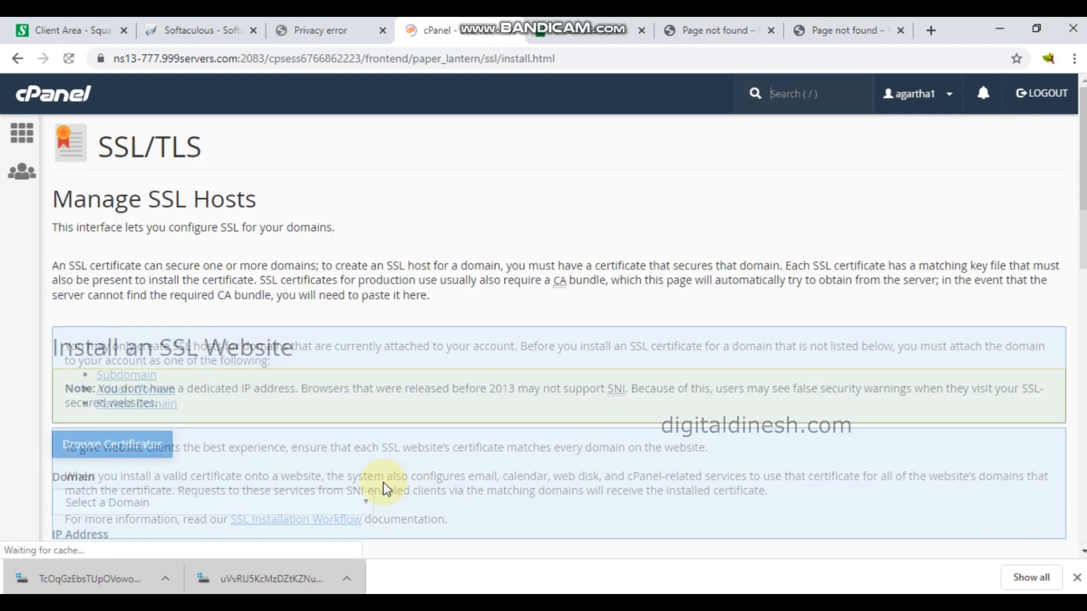
Step: Choose startupengine.in as the domain for the new SSL website and paste the copied certificate into Certificate (CRT)
{"action": "scroll", "coordinate": [382, 485], "scroll_direction": "down", "scroll_amount": 5}
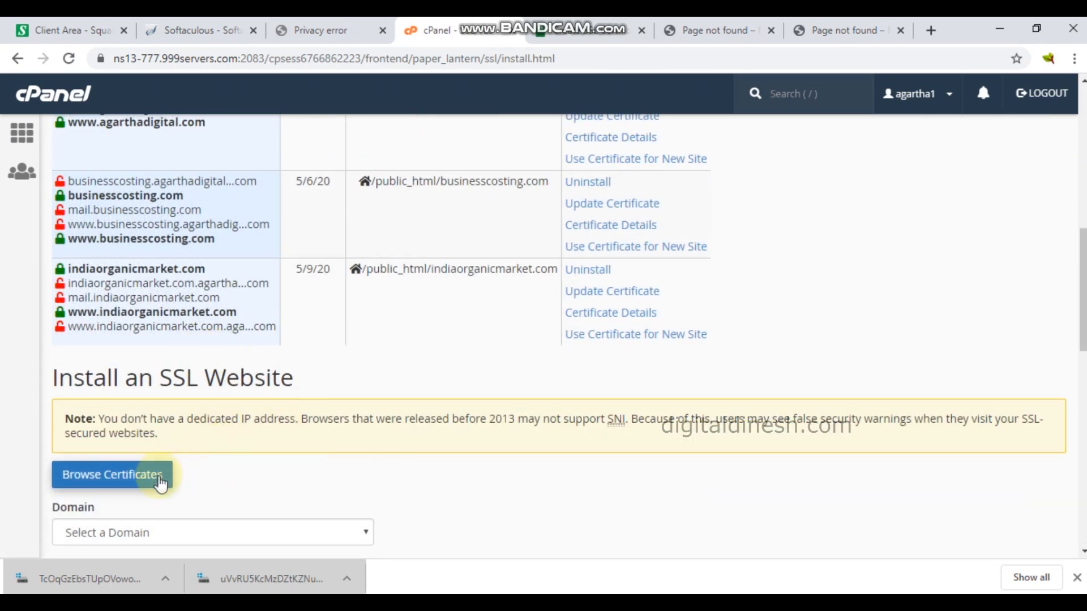
{"action": "scroll", "coordinate": [206, 486], "scroll_direction": "down", "scroll_amount": 4}
{"action": "left_click", "coordinate": [232, 292]}
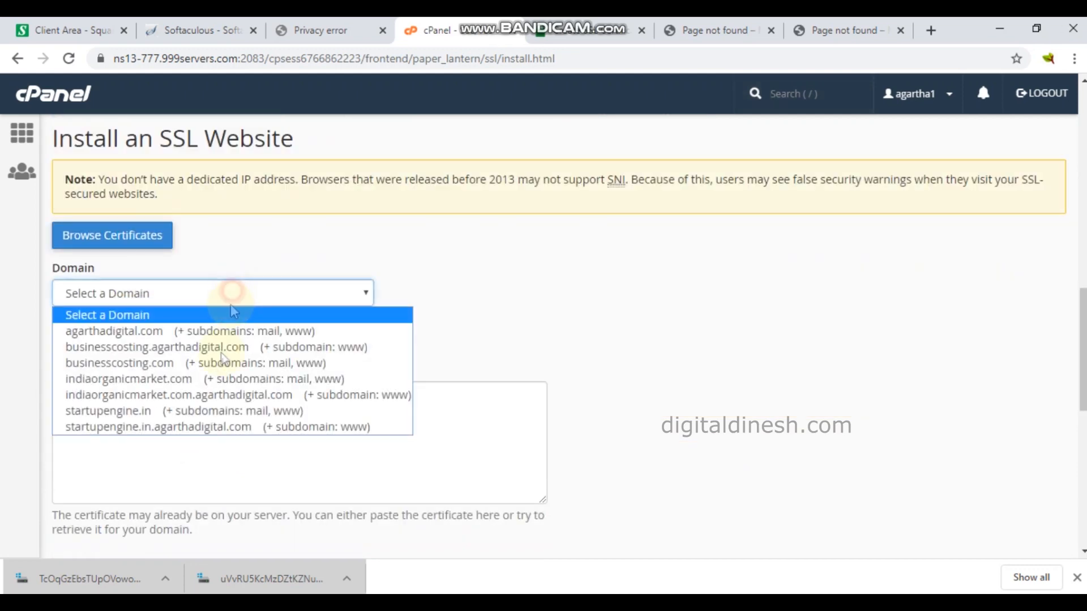
{"action": "left_click", "coordinate": [201, 411]}
{"action": "left_click", "coordinate": [204, 414]}
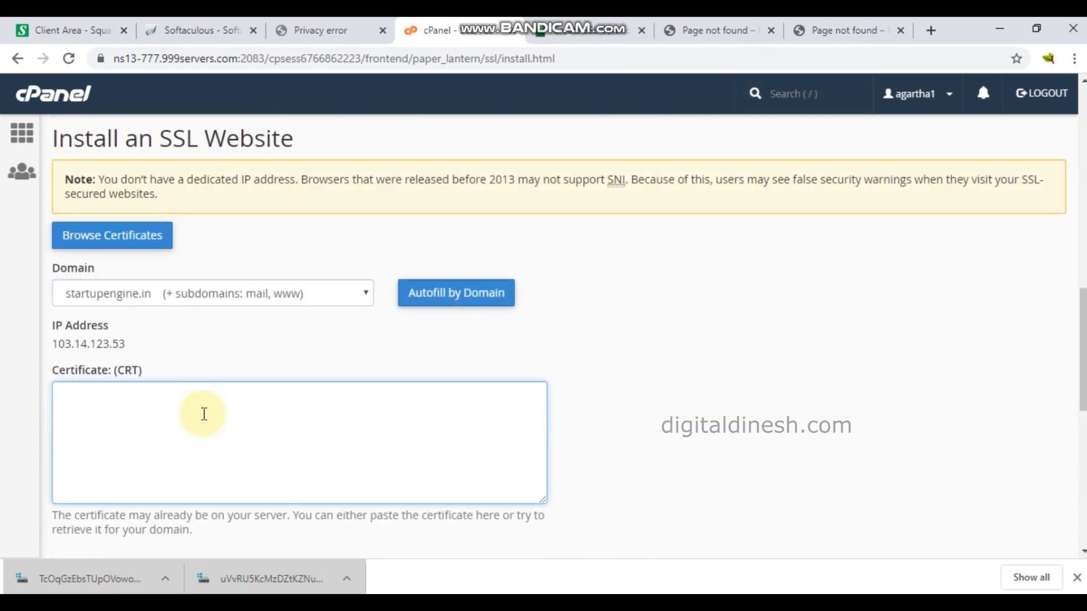
{"action": "key", "text": "ctrl+v"}
Step: Copy the private key from the SSL For Free page and paste it into Private Key (KEY) in cPanel
{"action": "left_click", "coordinate": [628, 29]}
{"action": "scroll", "coordinate": [789, 376], "scroll_direction": "down", "scroll_amount": 8}
{"action": "left_click", "coordinate": [448, 263]}
{"action": "key", "text": "ctrl+a"}
{"action": "key", "text": "ctrl+c"}
{"action": "left_click", "coordinate": [487, 28]}
{"action": "scroll", "coordinate": [249, 290], "scroll_direction": "down", "scroll_amount": 5}
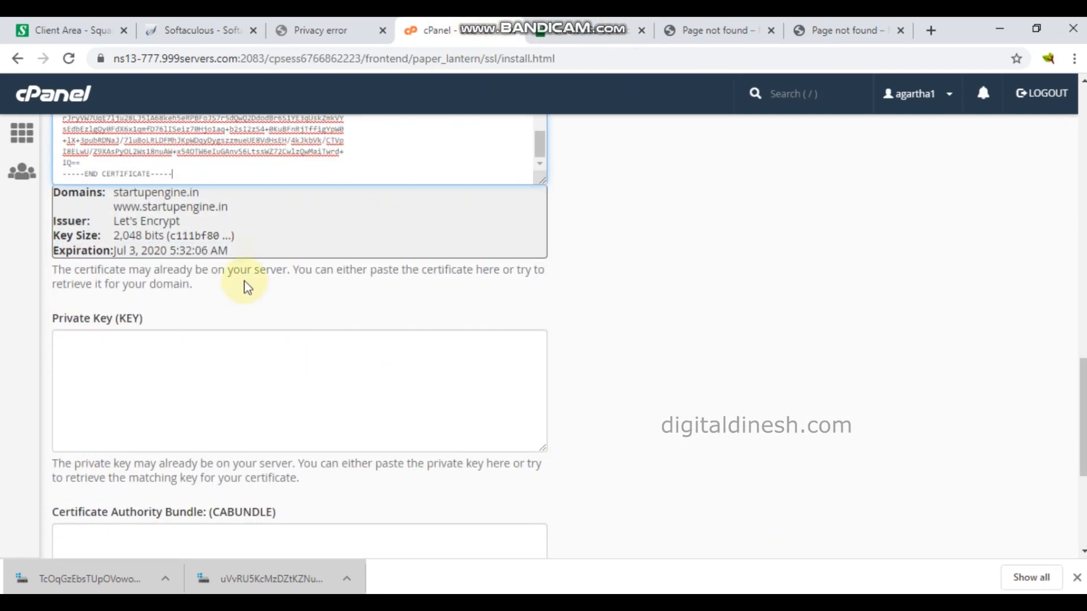
{"action": "key", "text": "ctrl+v"}
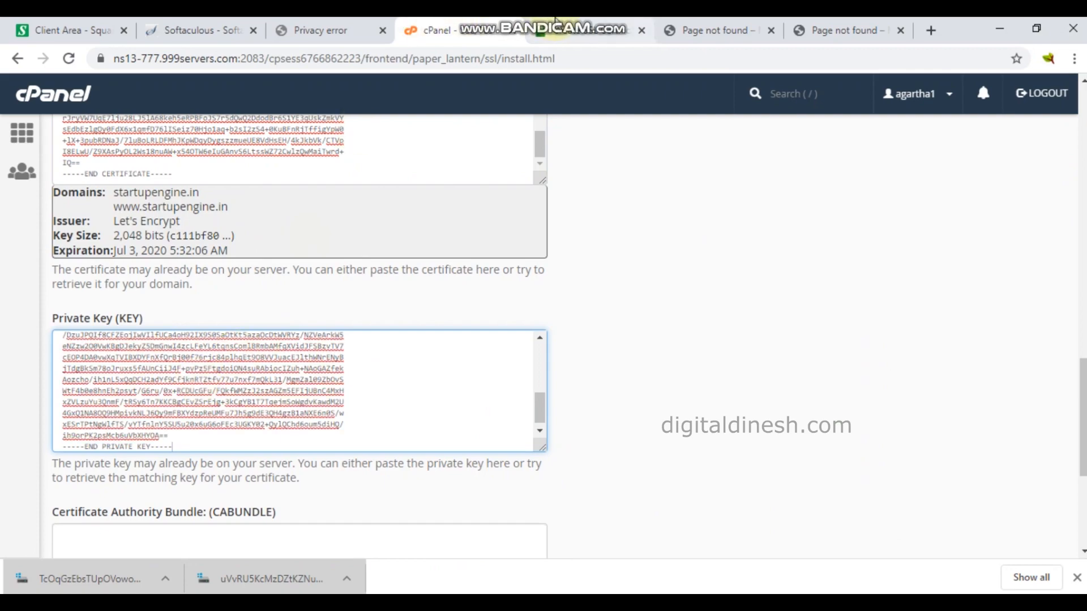
Step: Copy the CA Bundle from SSL For Free into Certificate Authority Bundle (CABUNDLE) in cPanel and install the certificate
{"action": "left_click", "coordinate": [589, 29]}
{"action": "scroll", "coordinate": [400, 449], "scroll_direction": "down", "scroll_amount": 10}
{"action": "left_click", "coordinate": [368, 450]}
{"action": "key", "text": "ctrl+a"}
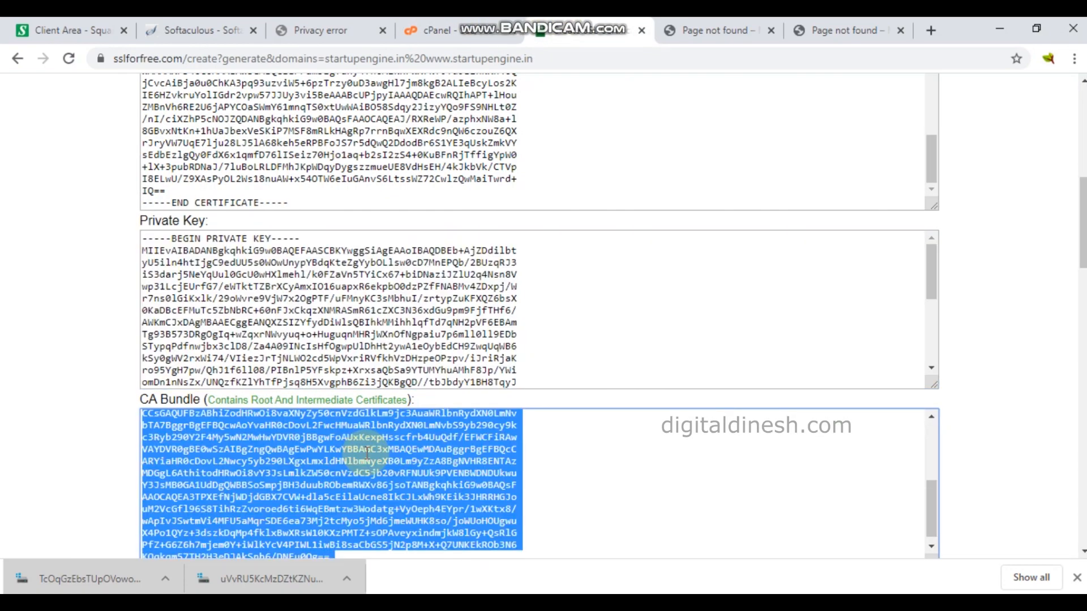
{"action": "key", "text": "ctrl+c"}
{"action": "left_click", "coordinate": [508, 22]}
{"action": "scroll", "coordinate": [745, 407], "scroll_direction": "down", "scroll_amount": 5}
{"action": "left_click", "coordinate": [165, 299]}
{"action": "key", "text": "ctrl+v"}
{"action": "left_click", "coordinate": [91, 432]}
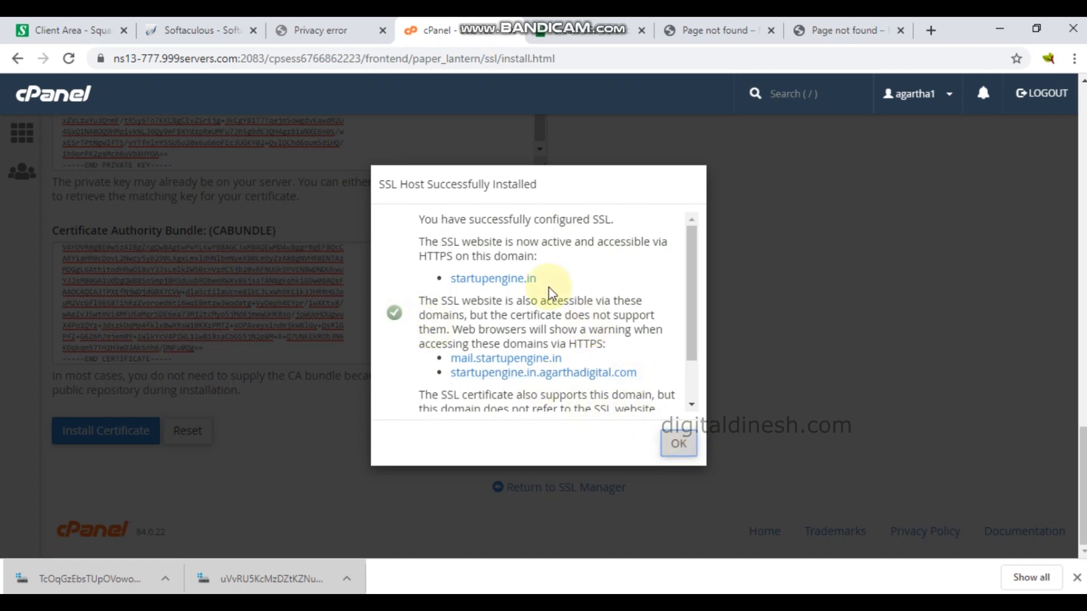
{"action": "left_click", "coordinate": [685, 446]}
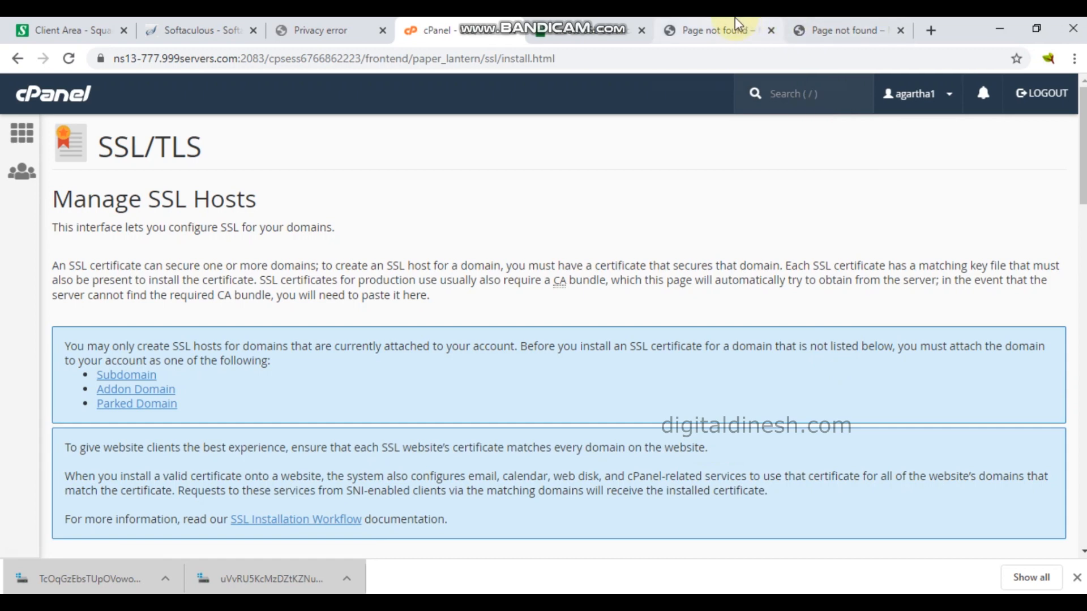
Step: Close the leftover page-not-found tabs, load startupengine.in in a new tab and check its connection security details
{"action": "left_click", "coordinate": [900, 30]}
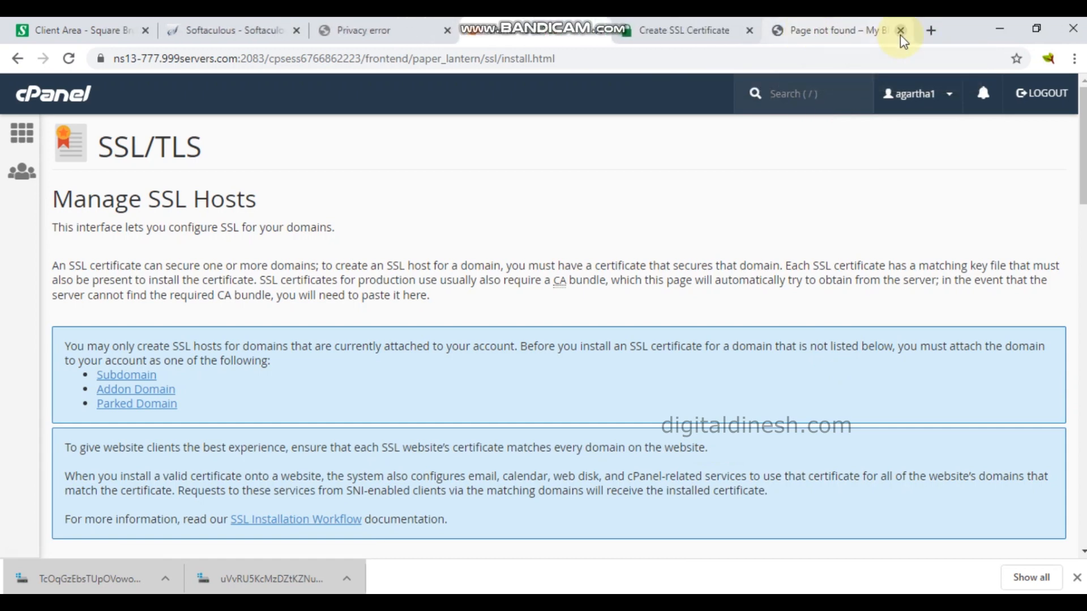
{"action": "left_click", "coordinate": [900, 31]}
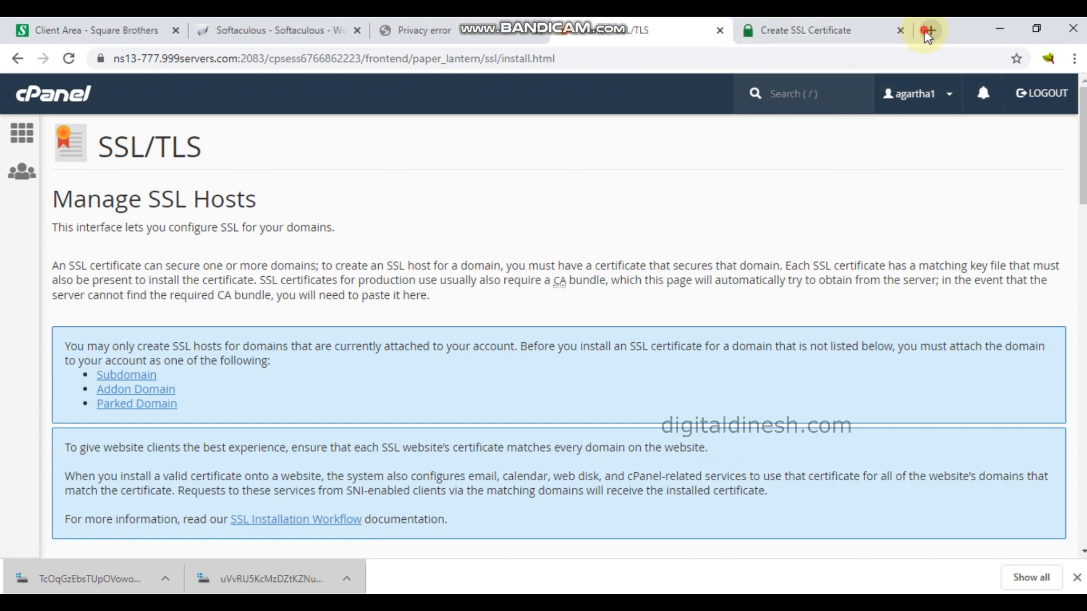
{"action": "left_click", "coordinate": [928, 33]}
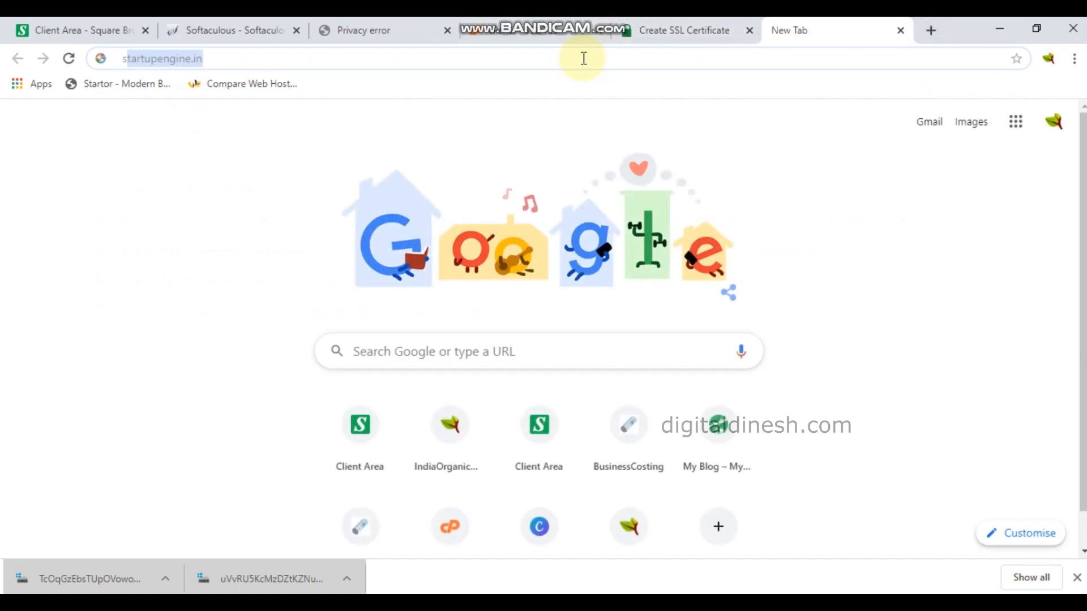
{"action": "type", "text": "s"}
{"action": "key", "text": "Return"}
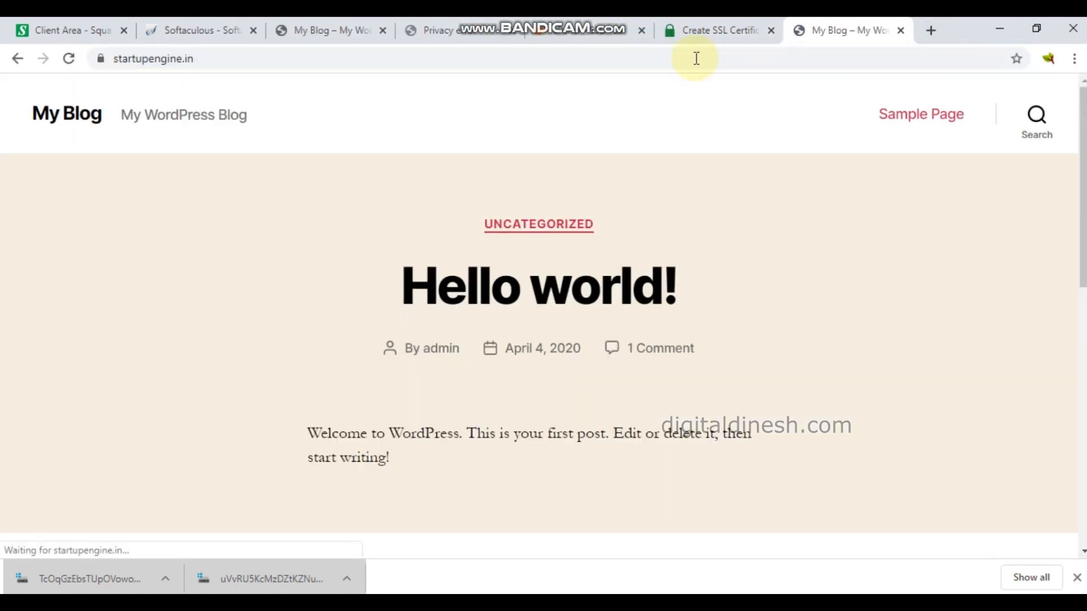
{"action": "left_click", "coordinate": [100, 59]}
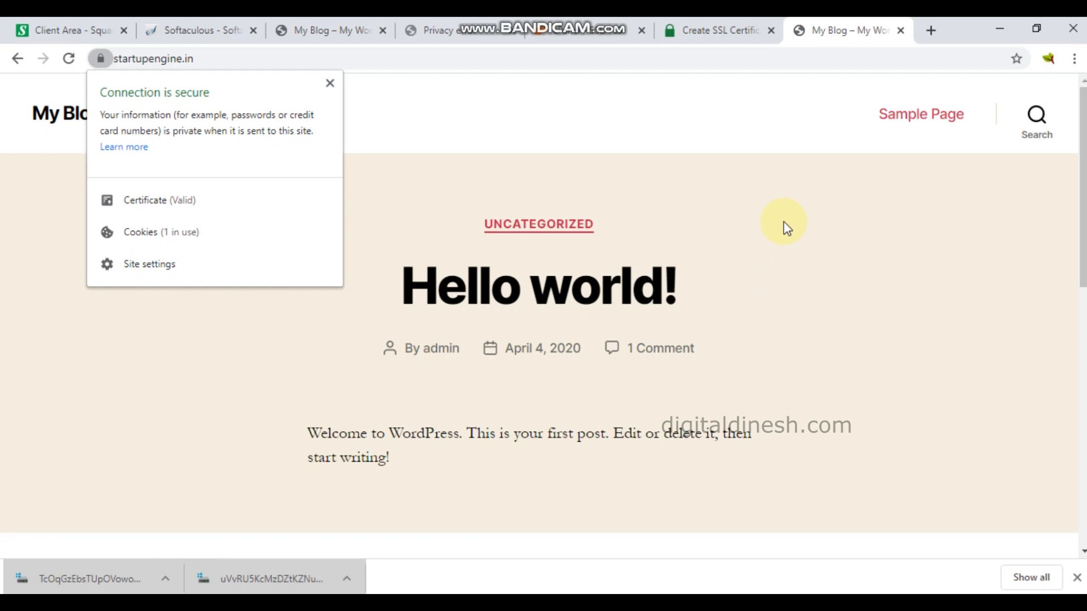
Step: Sign up for certificate expiration notices on SSL For Free with the account email and password, dismissing the browser's offer to save the password
{"action": "left_click", "coordinate": [718, 29]}
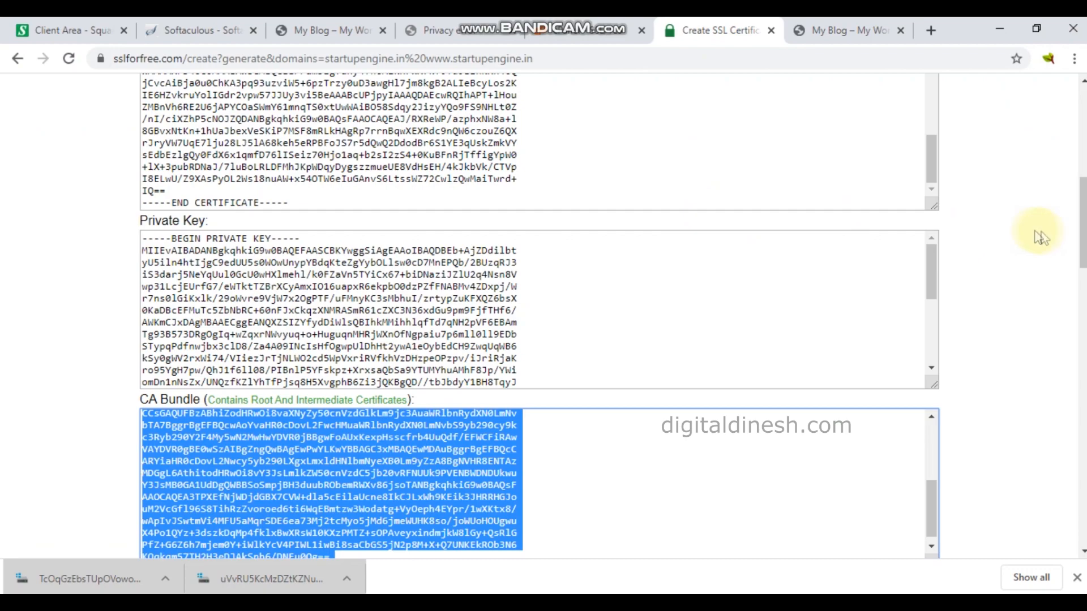
{"action": "scroll", "coordinate": [1018, 234], "scroll_direction": "up", "scroll_amount": 3}
{"action": "scroll", "coordinate": [1018, 234], "scroll_direction": "up", "scroll_amount": 3}
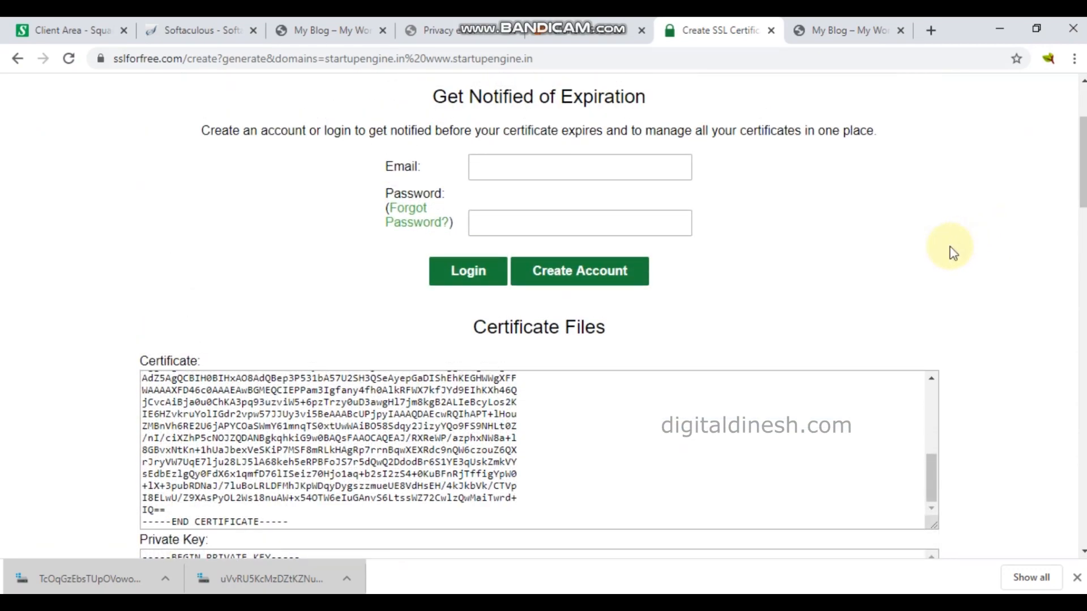
{"action": "scroll", "coordinate": [851, 266], "scroll_direction": "up", "scroll_amount": 1}
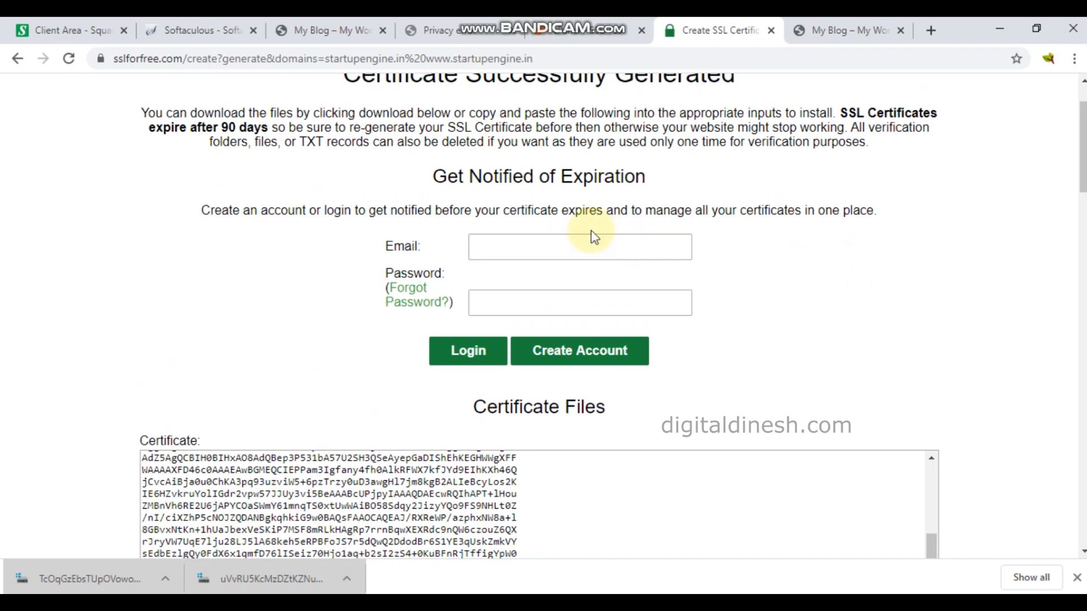
{"action": "left_click", "coordinate": [582, 248]}
{"action": "left_click", "coordinate": [772, 291]}
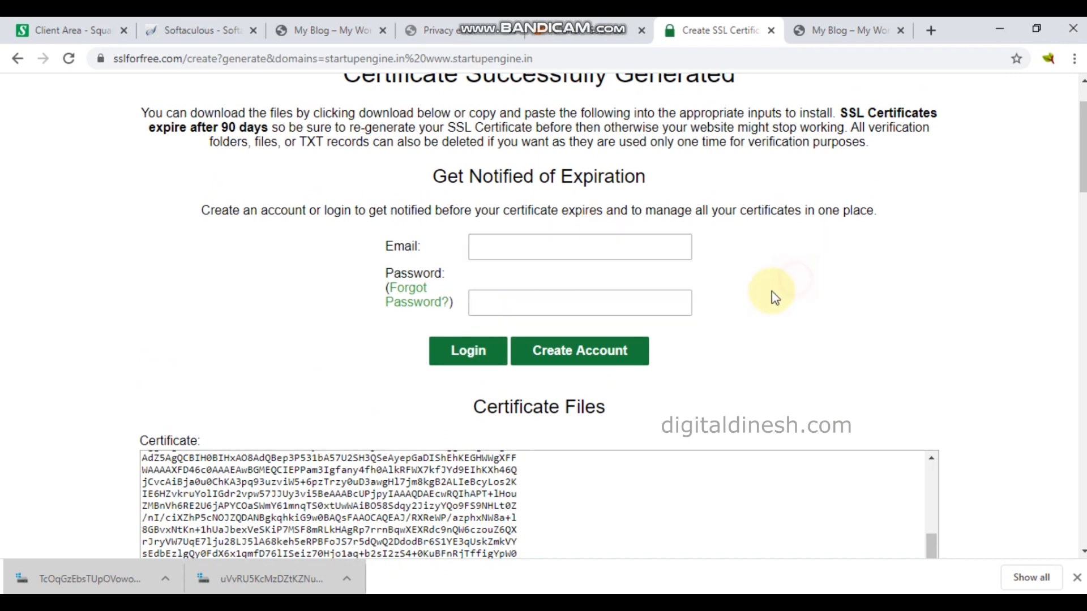
{"action": "left_click", "coordinate": [469, 454]}
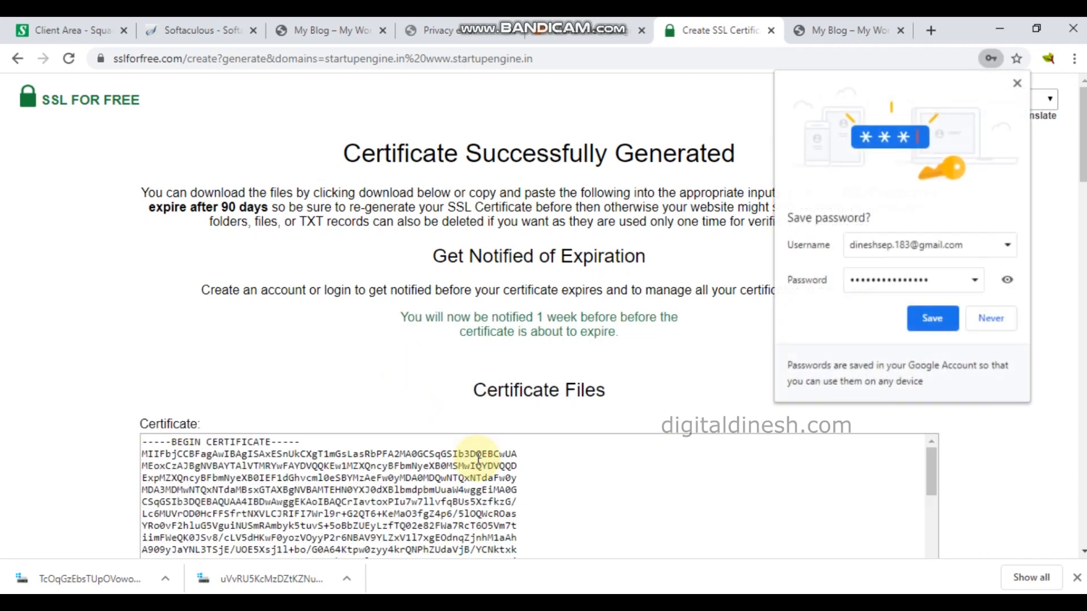
{"action": "left_click", "coordinate": [1018, 83]}
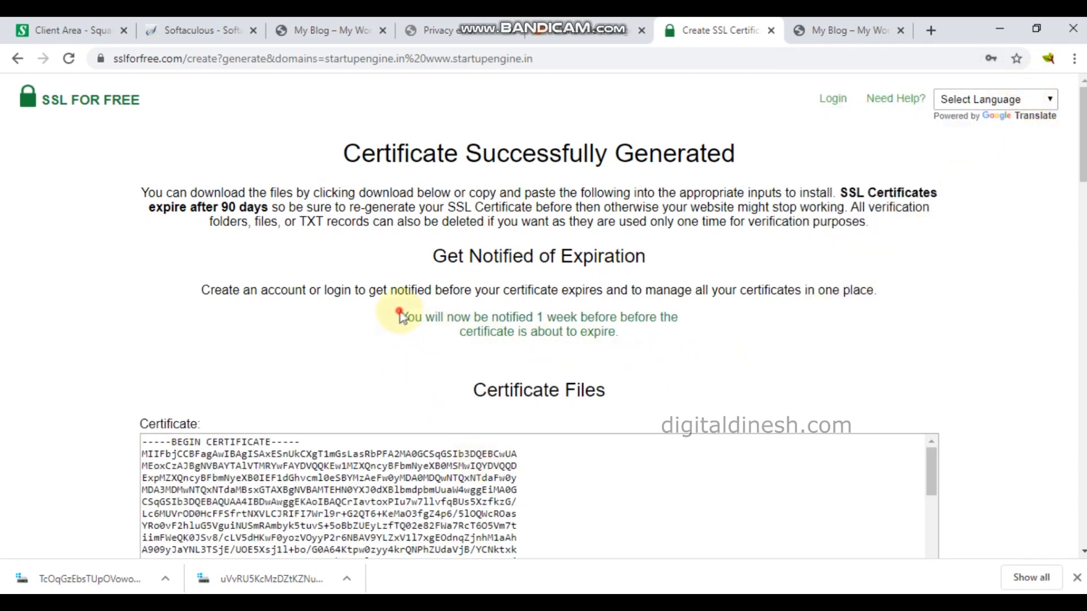
{"action": "left_click_drag", "start_coordinate": [401, 316], "coordinate": [630, 334]}
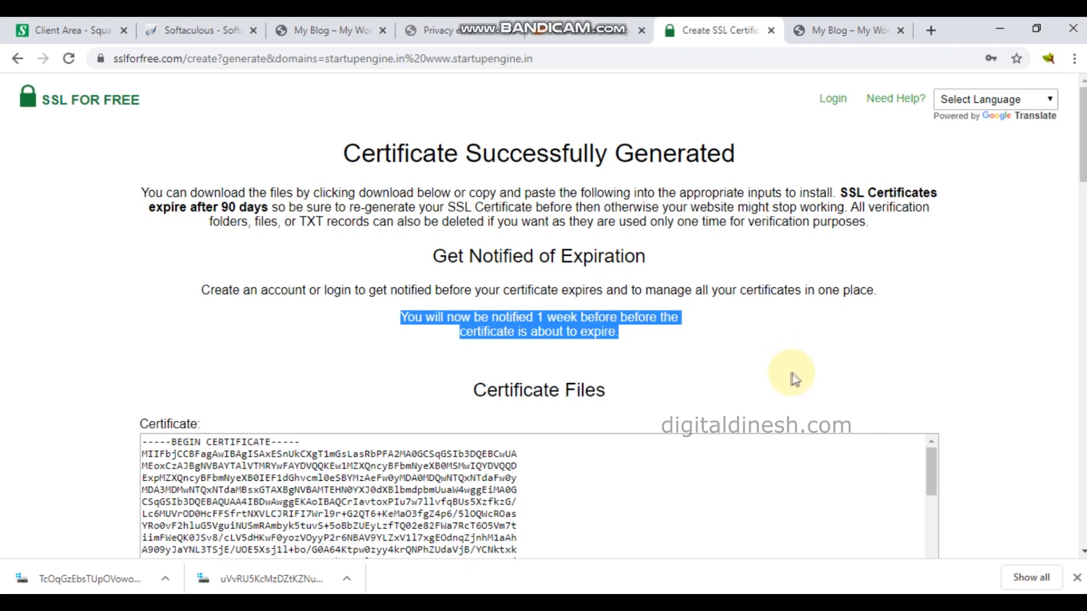
{"action": "scroll", "coordinate": [793, 371], "scroll_direction": "down", "scroll_amount": 15}
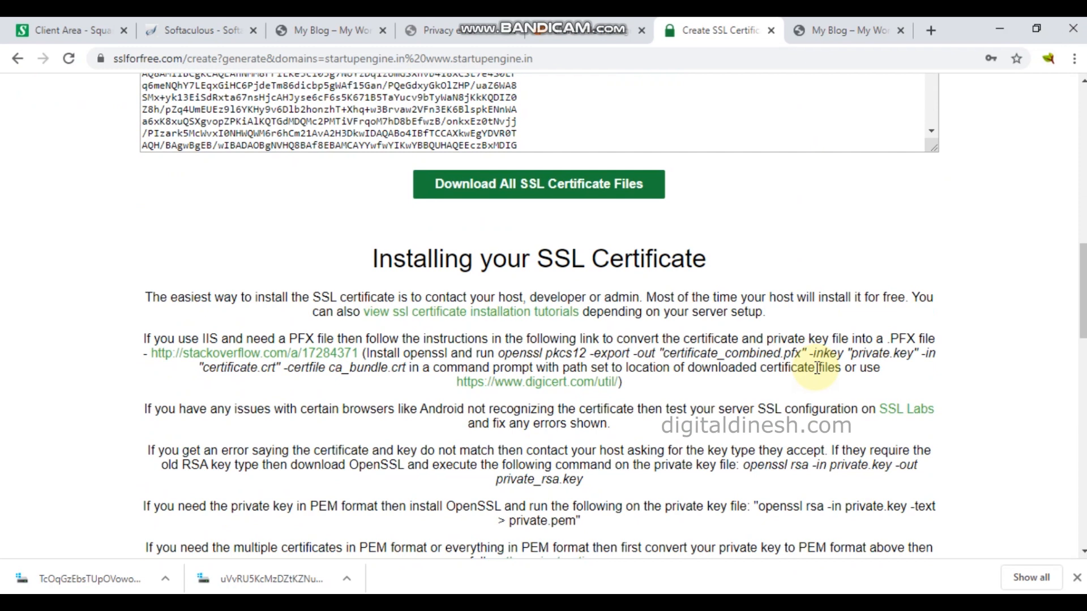